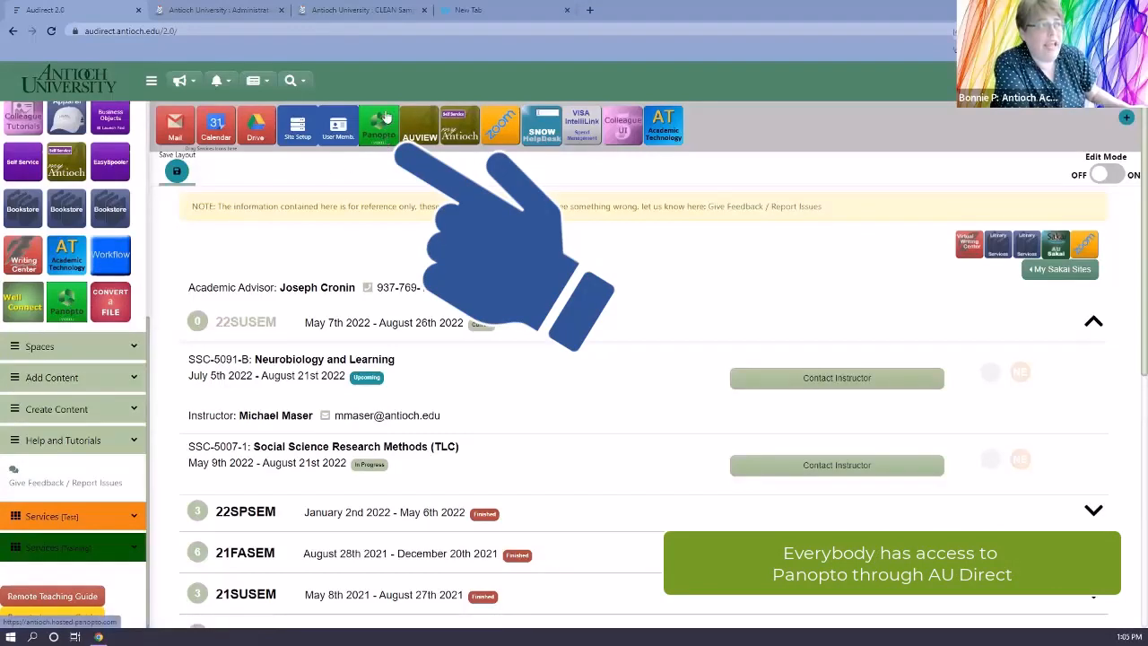
Look through the CLEAN Sample Course site in Sakai to find its Panopto link.
click(352, 11)
scroll(81, 125, down, 3)
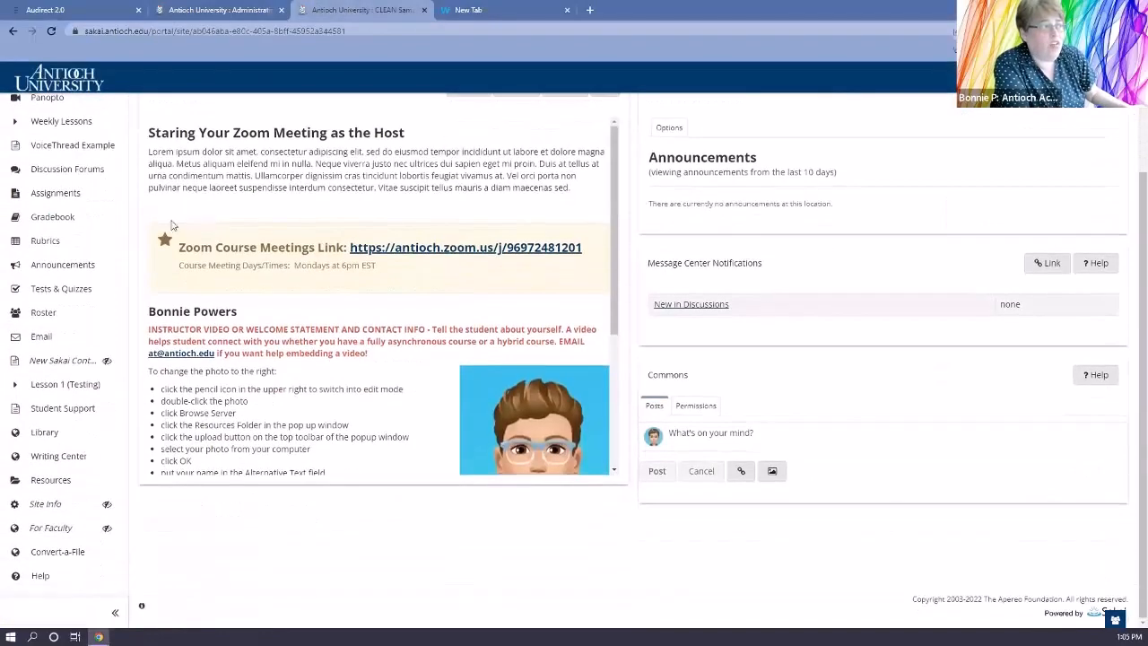
scroll(80, 126, up, 3)
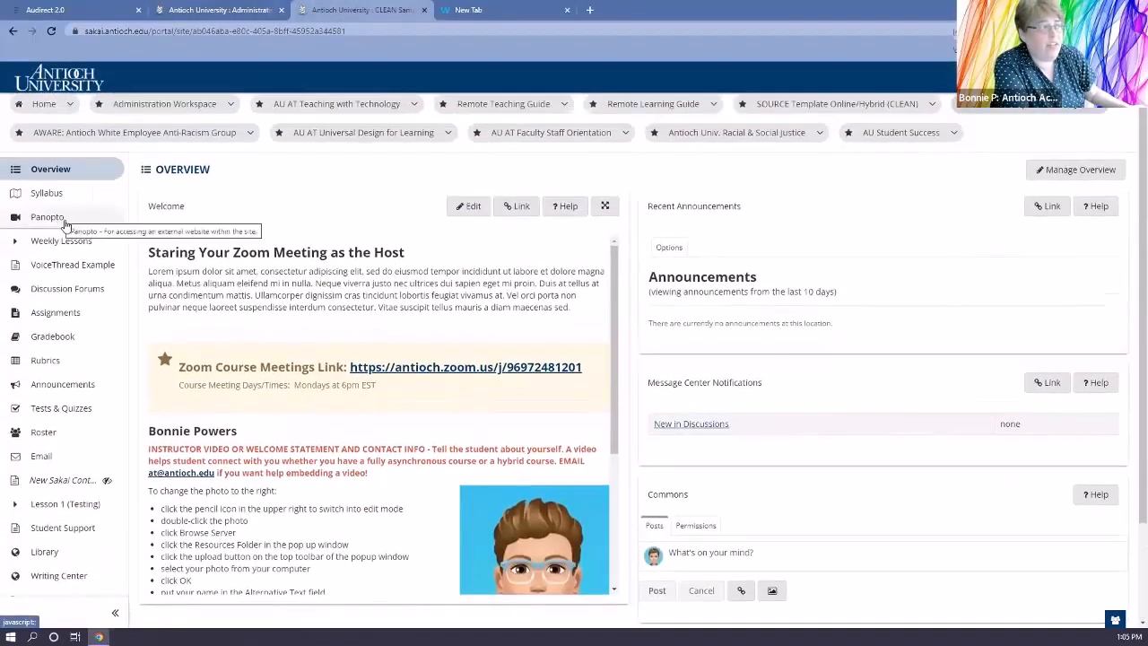
scroll(79, 281, down, 2)
scroll(79, 281, down, 1)
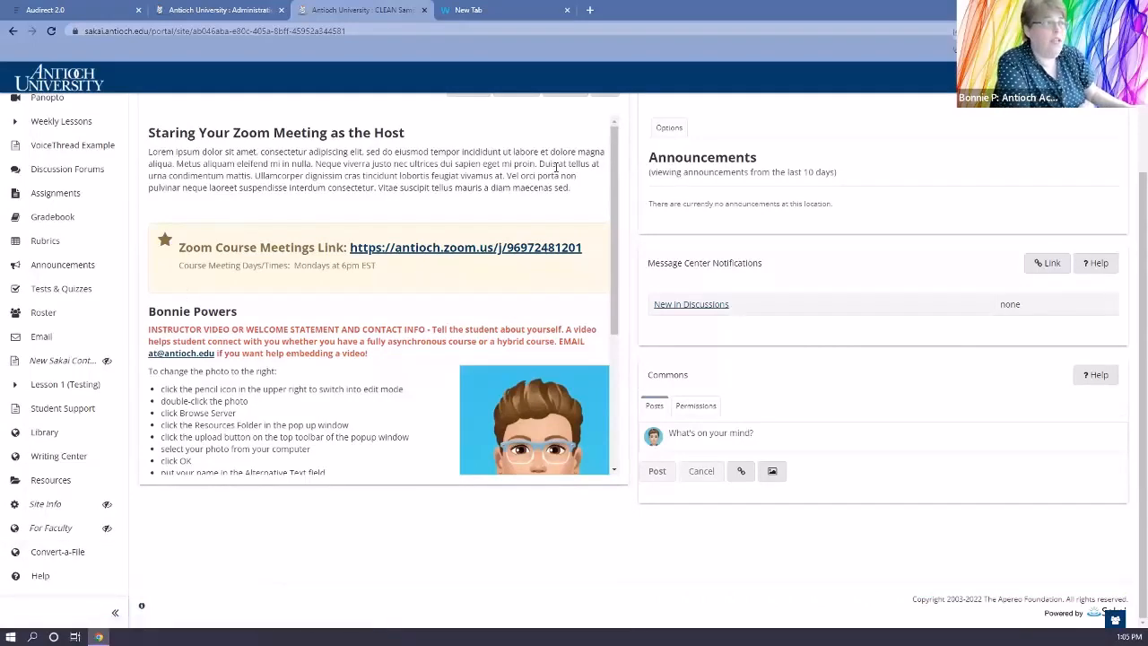
Return to the AUDirect portal and open Panopto from there.
click(253, 9)
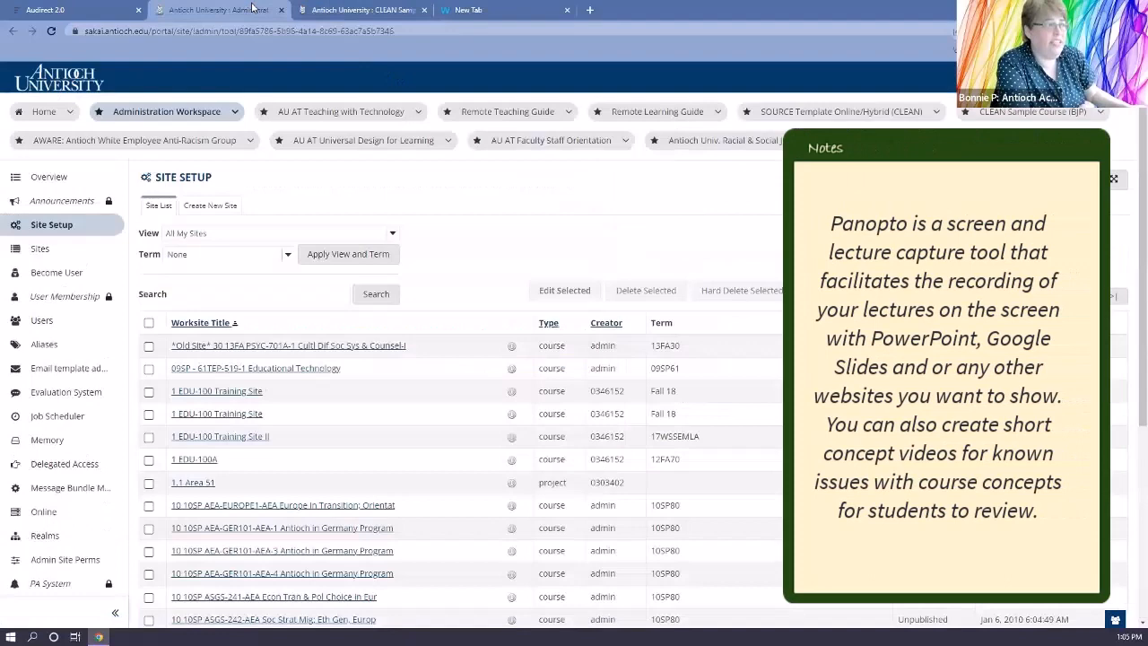
click(104, 9)
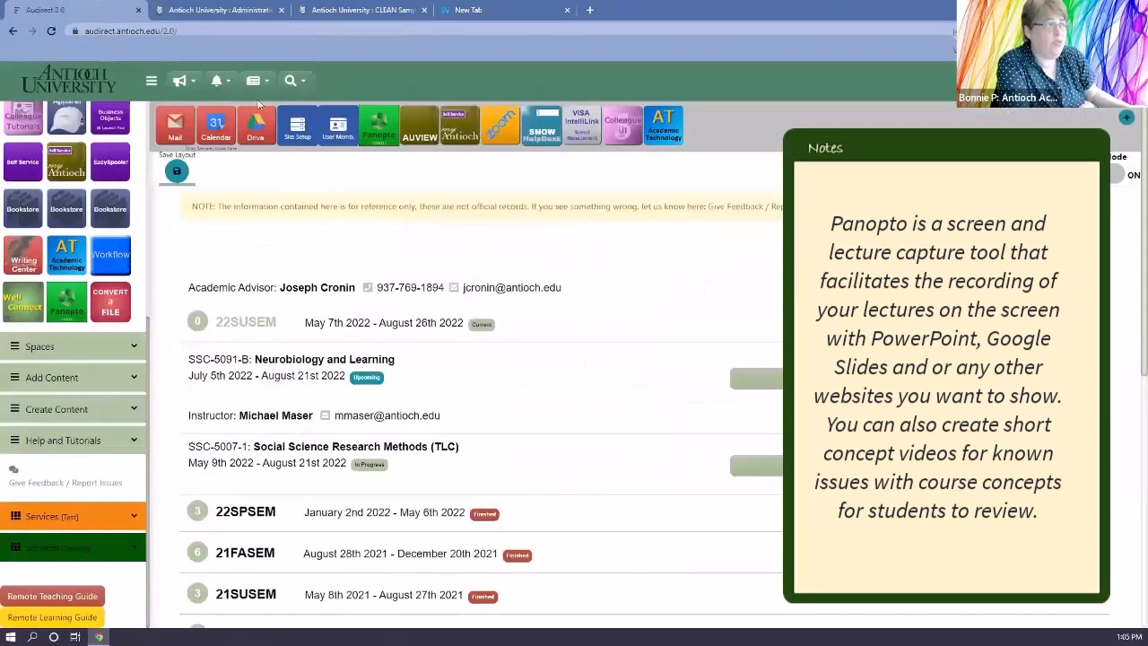
click(377, 136)
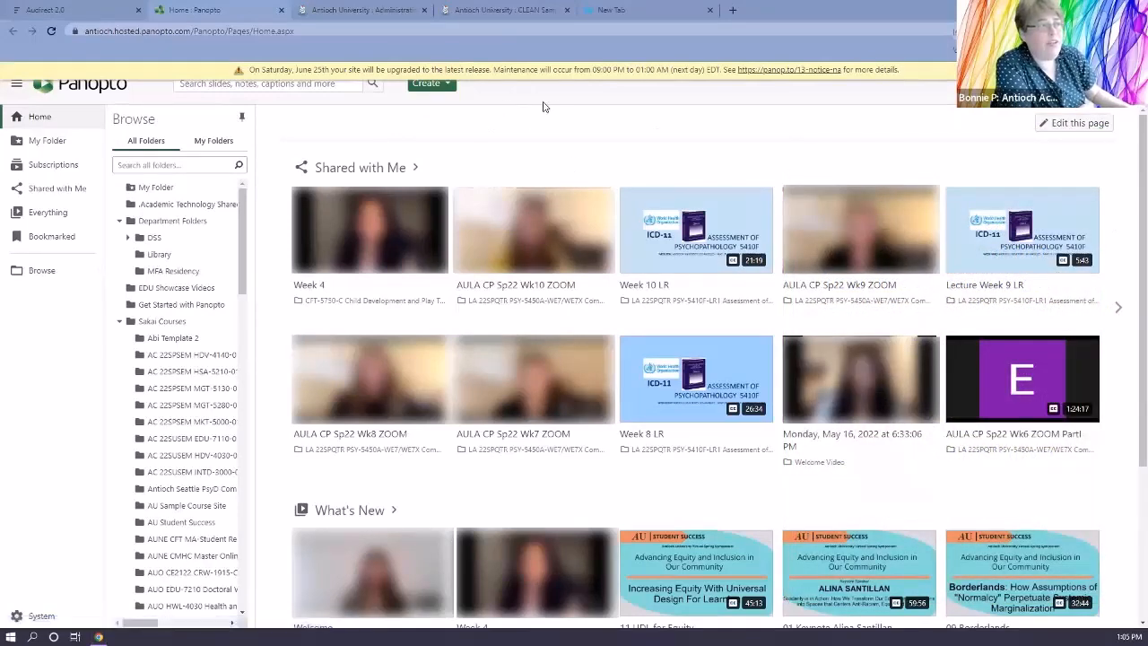
Review the creation options on the Panopto home page, including recording, uploading media, playlists and folders.
click(446, 85)
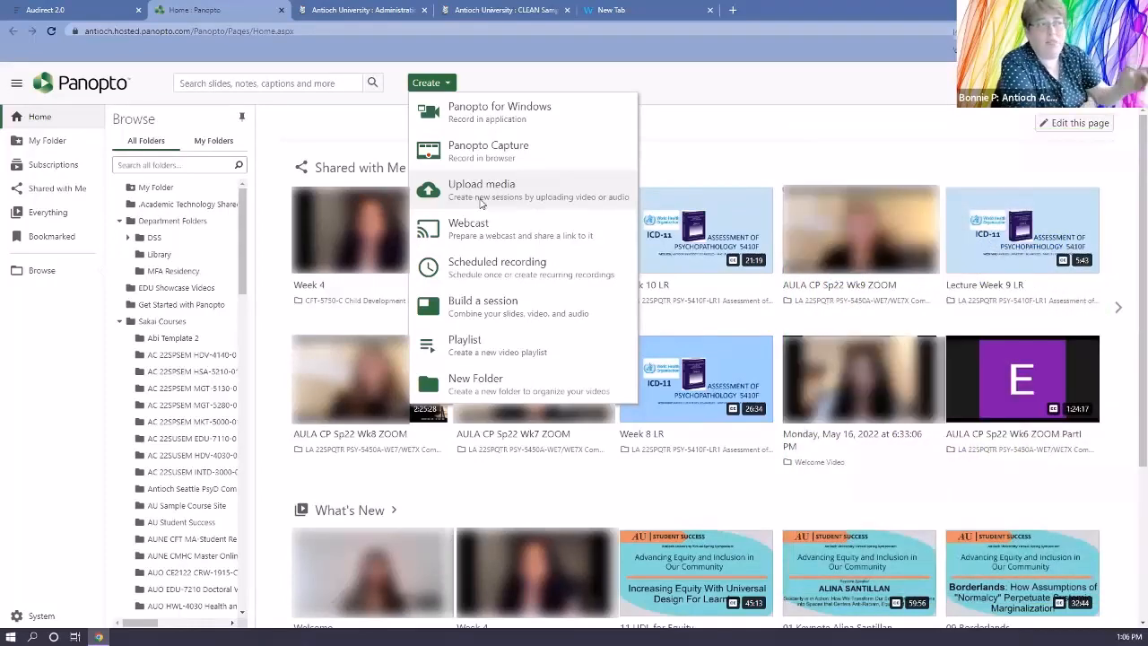
click(704, 101)
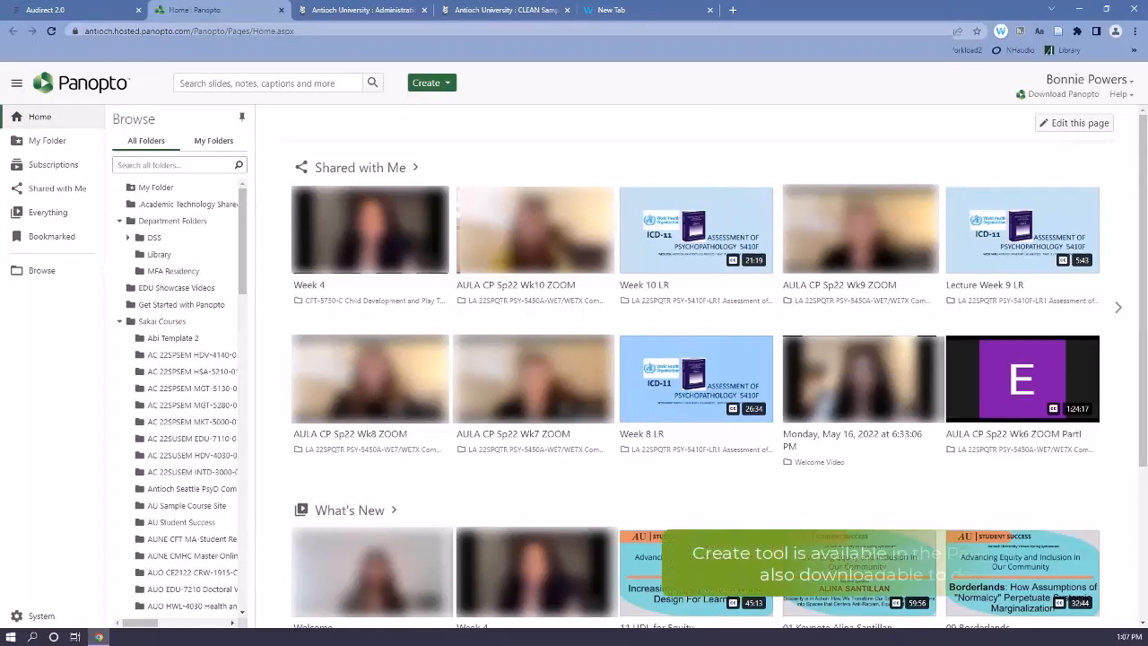
click(421, 84)
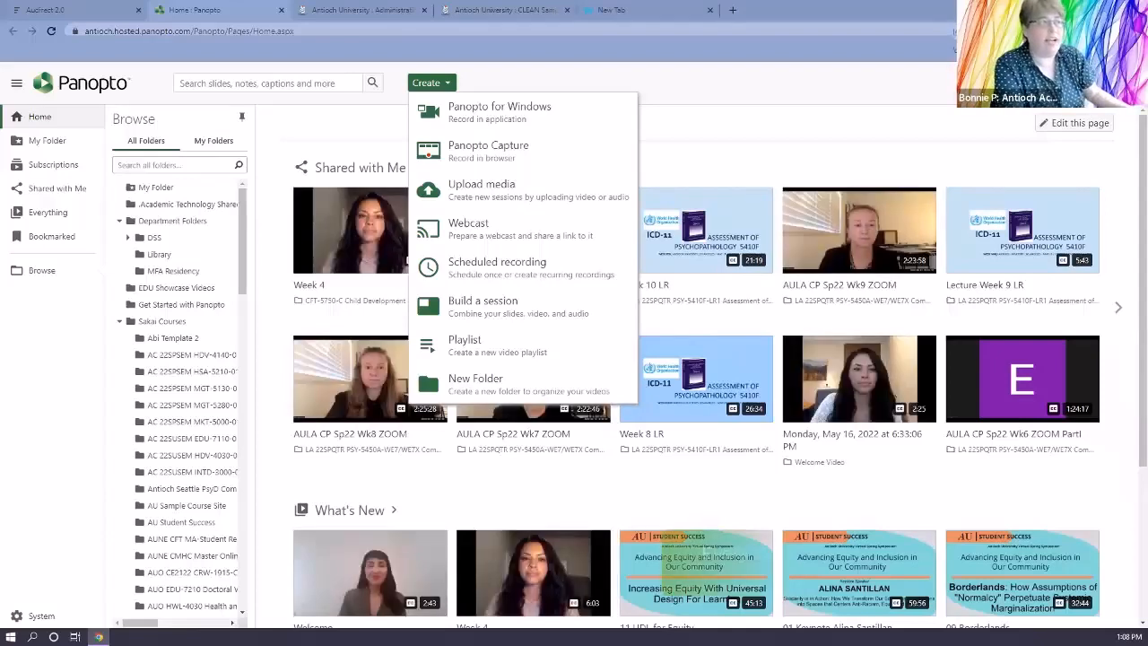
Open the Panopto folder of the CLEAN Sample Course from its Sakai site and highlight the folder's name.
click(505, 10)
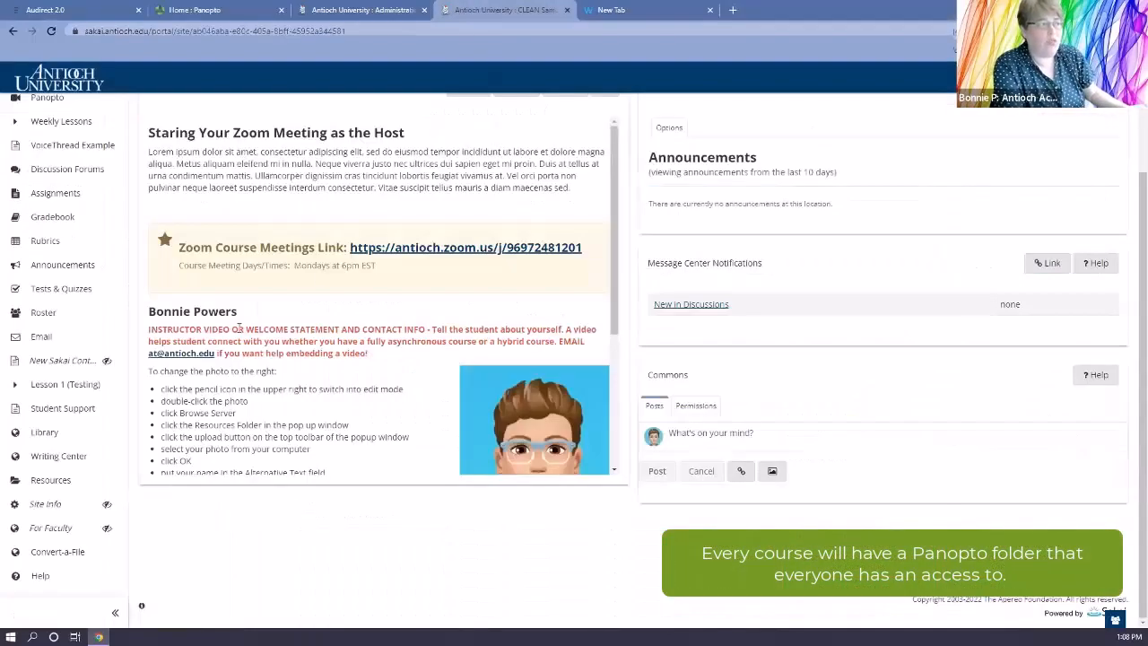
scroll(38, 287, up, 3)
click(46, 225)
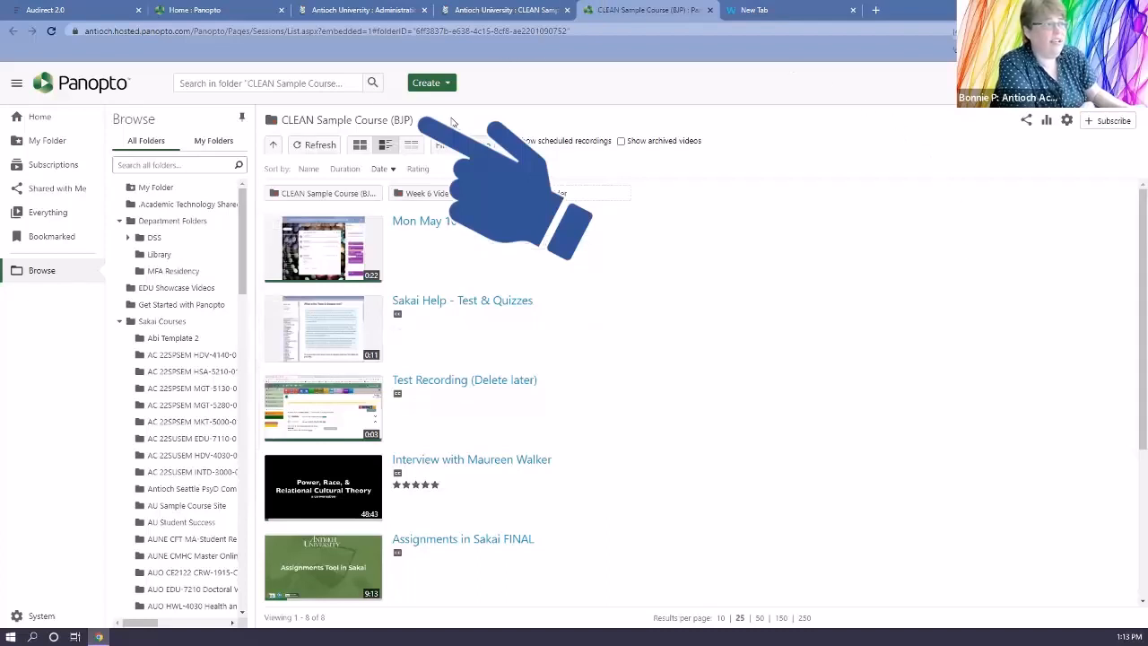
drag(450, 123, 279, 120)
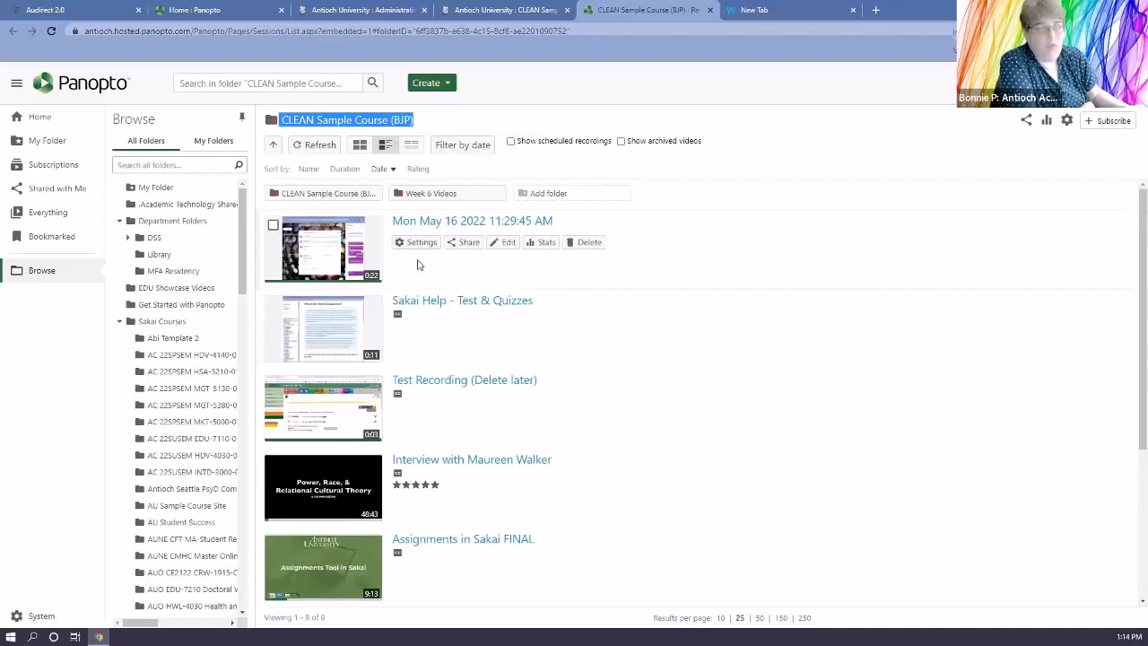
Point out My Folder on the Panopto home page and view the creation options available there.
click(425, 82)
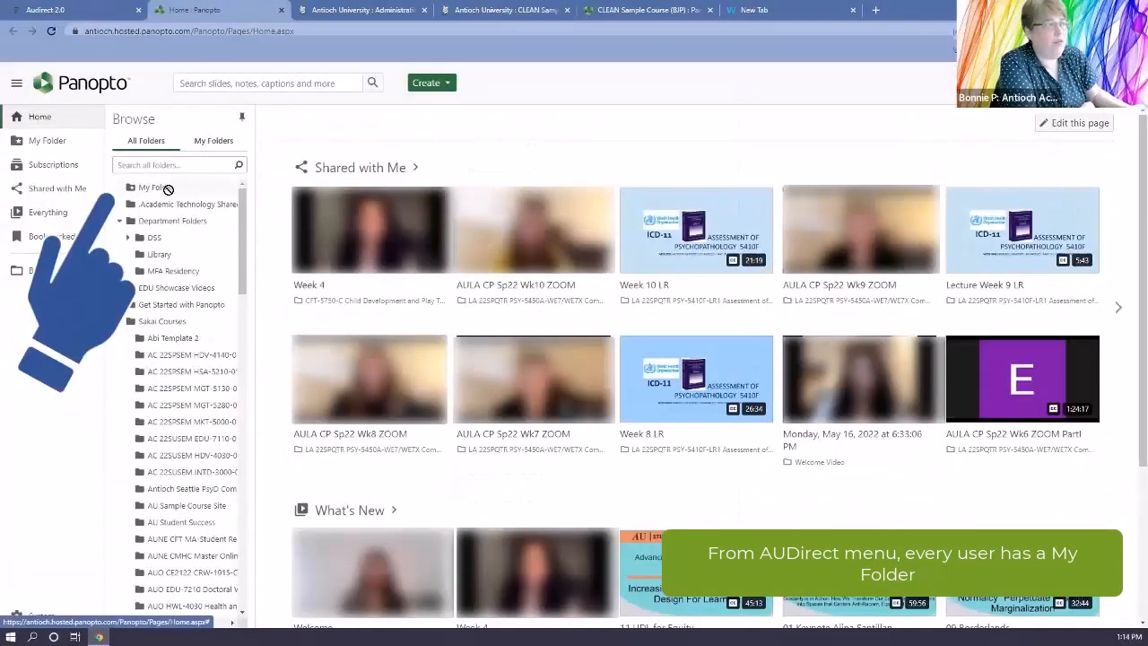
drag(168, 189, 187, 190)
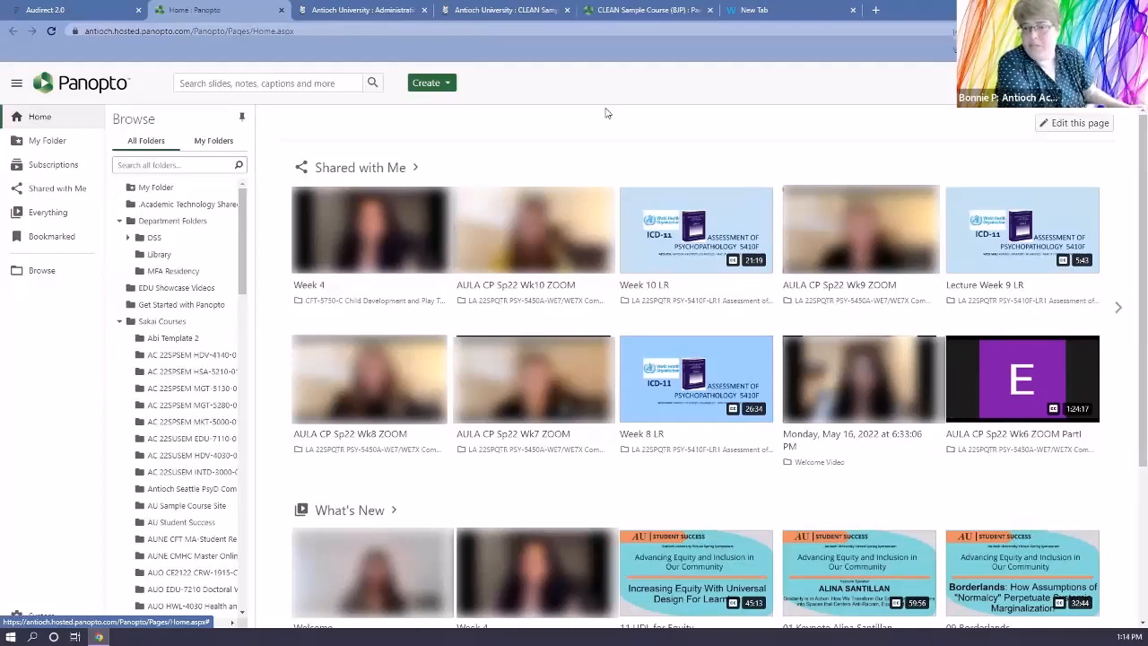
click(448, 85)
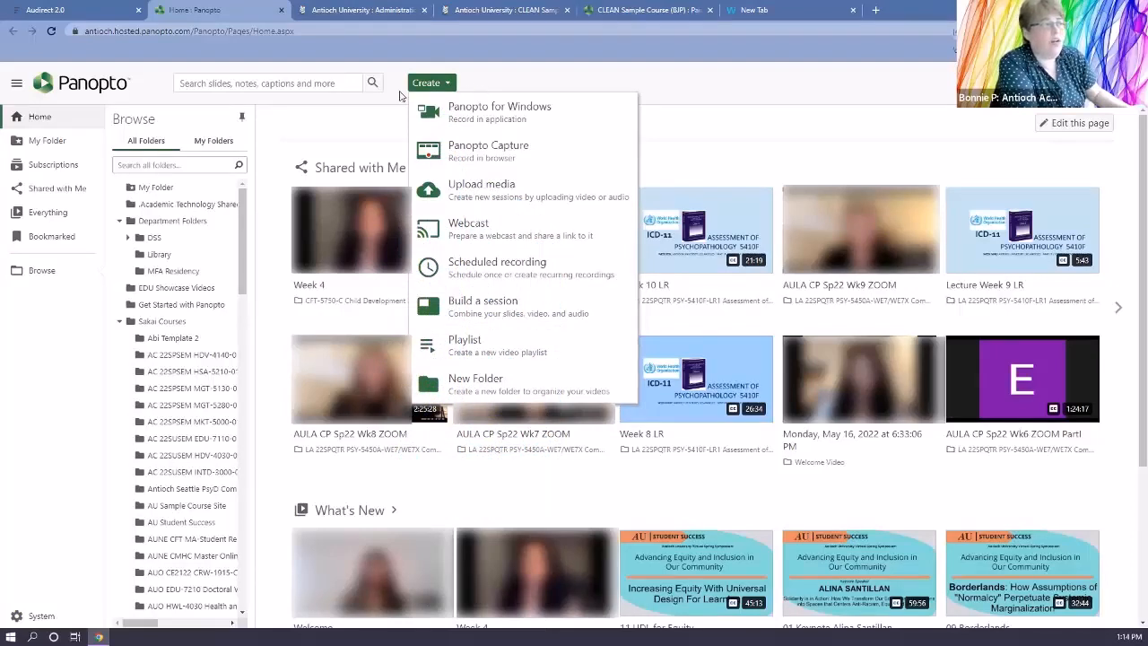
Return to the CLEAN Sample Course folder in Panopto and open Panopto Capture for recording in the browser.
click(633, 10)
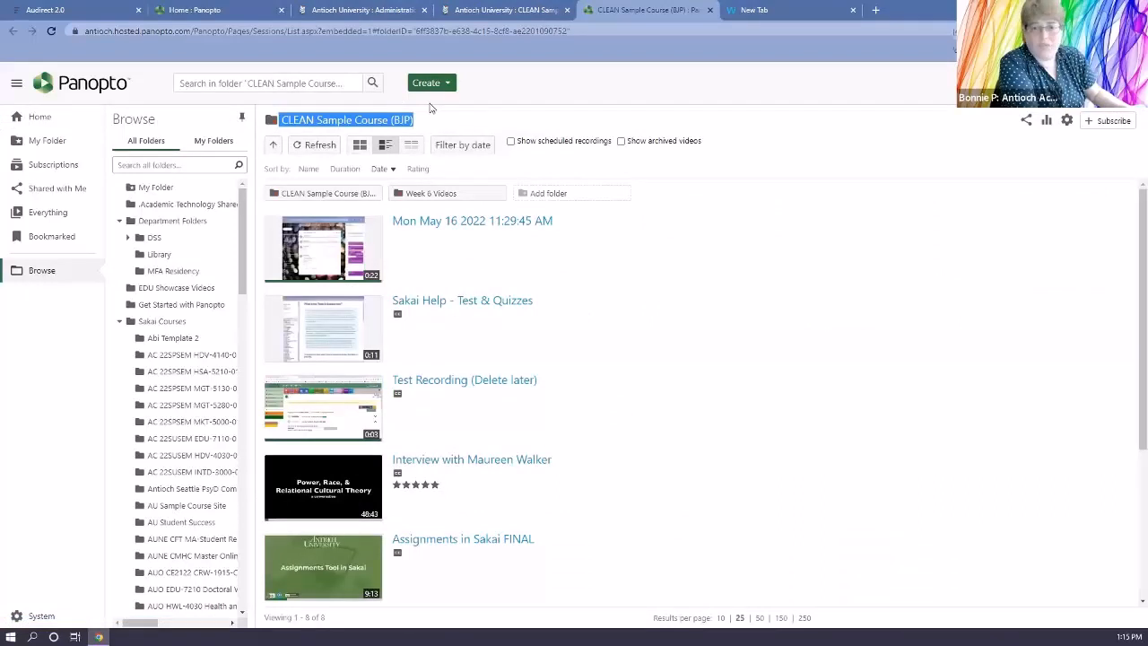
click(449, 84)
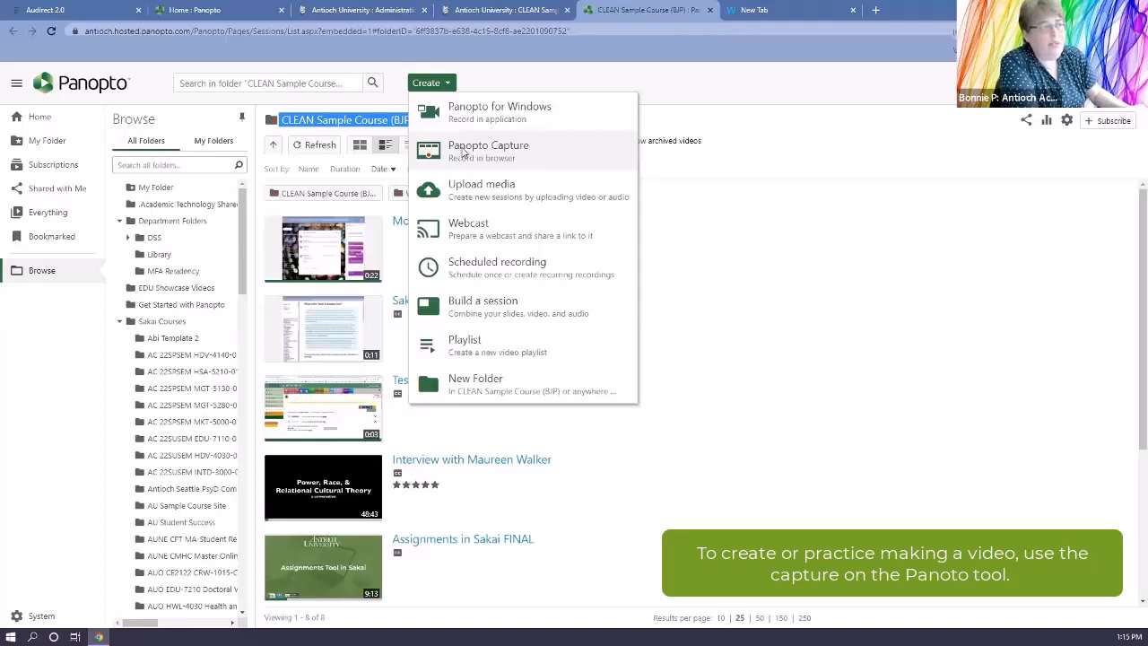
click(463, 150)
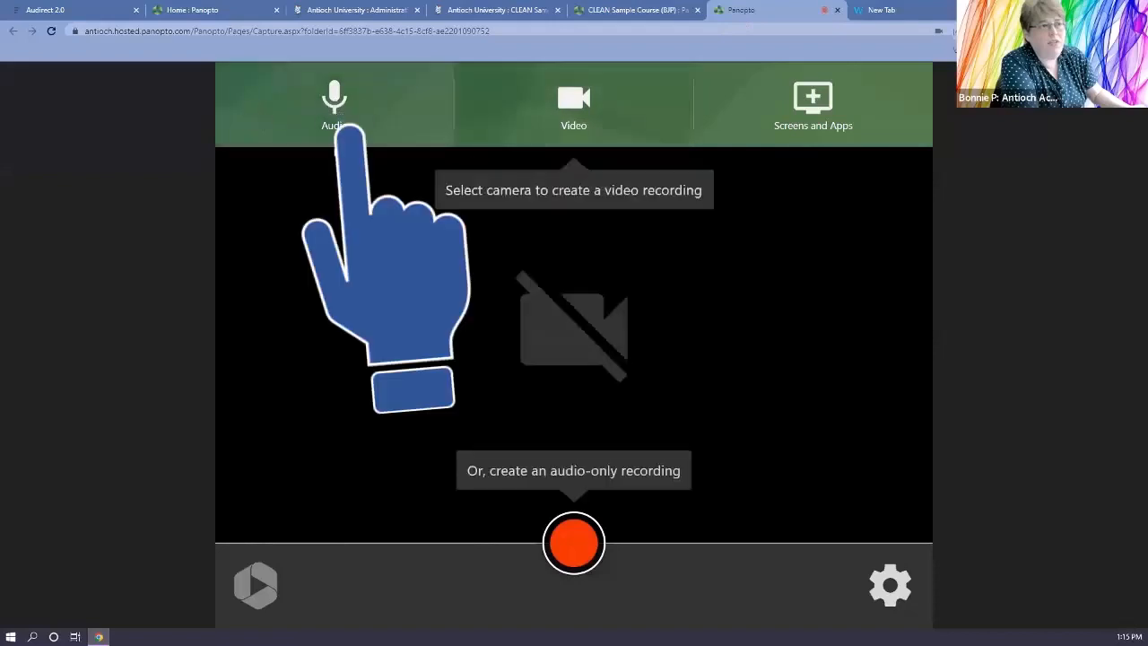
Check the camera source, then examine the entire screen, window and Chrome tab choices for screen sharing.
click(585, 125)
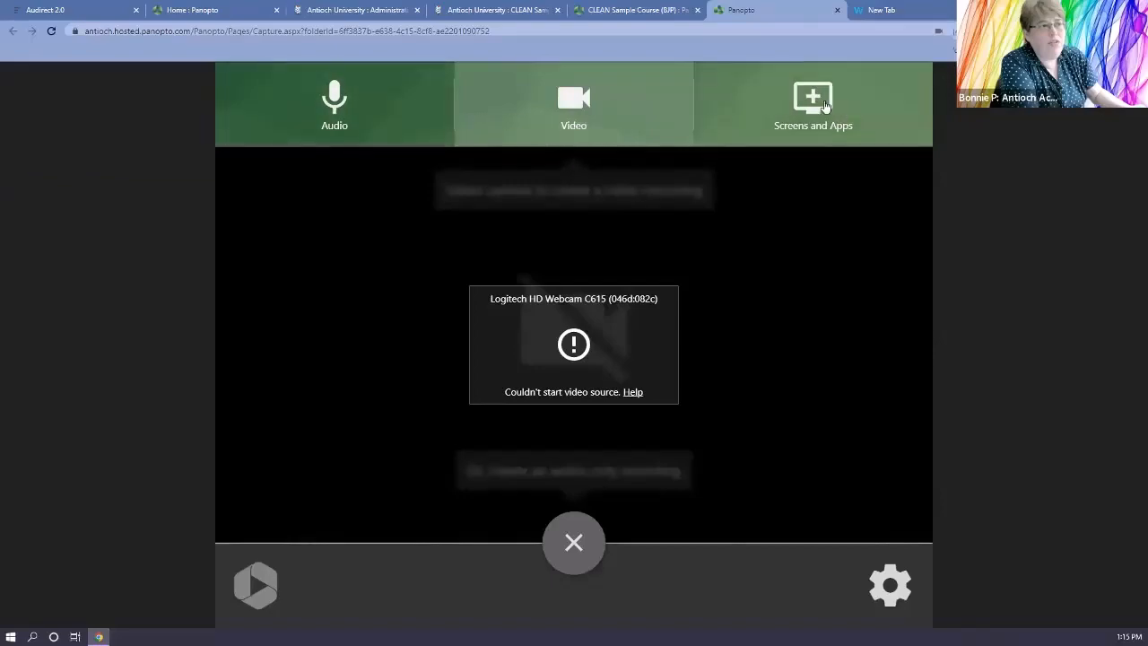
click(813, 103)
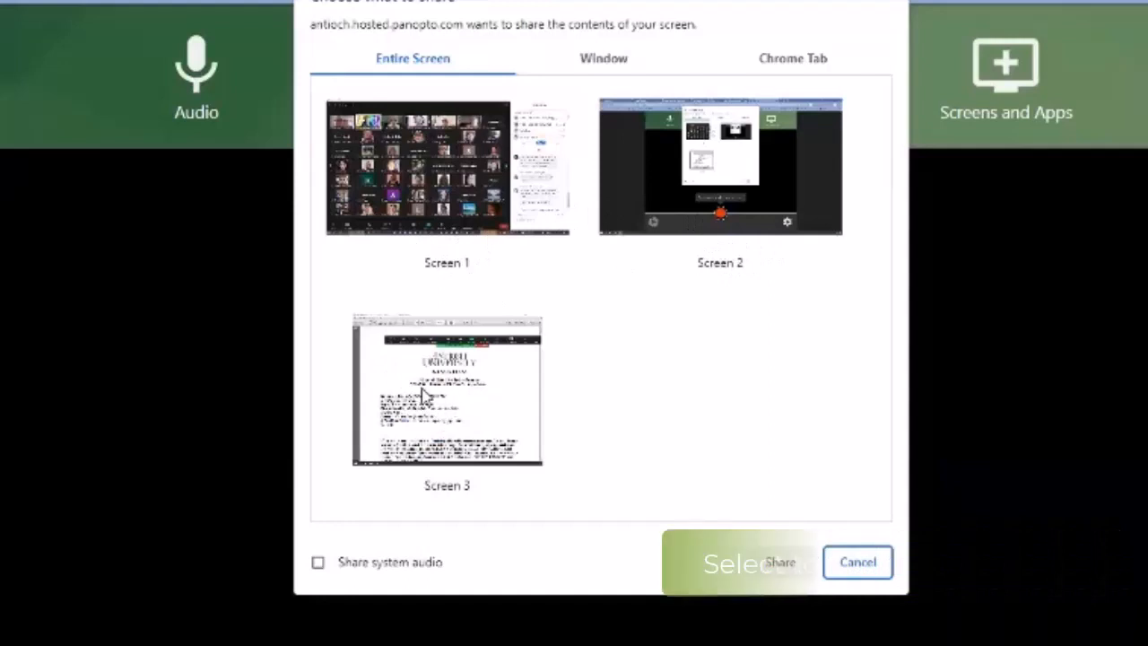
click(610, 68)
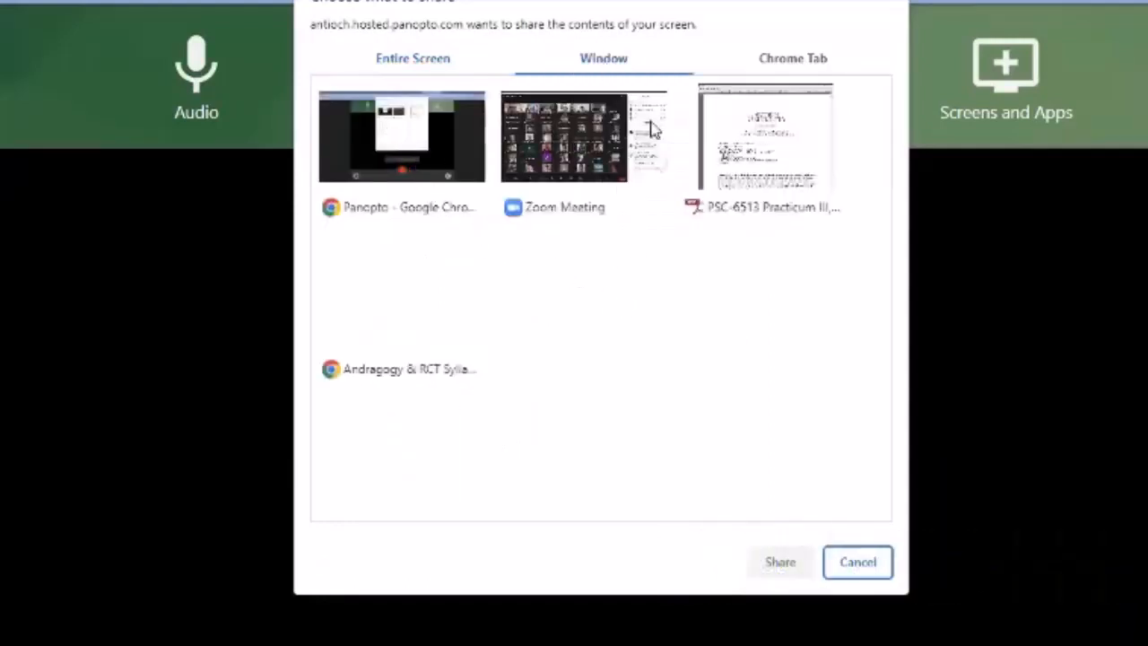
click(793, 61)
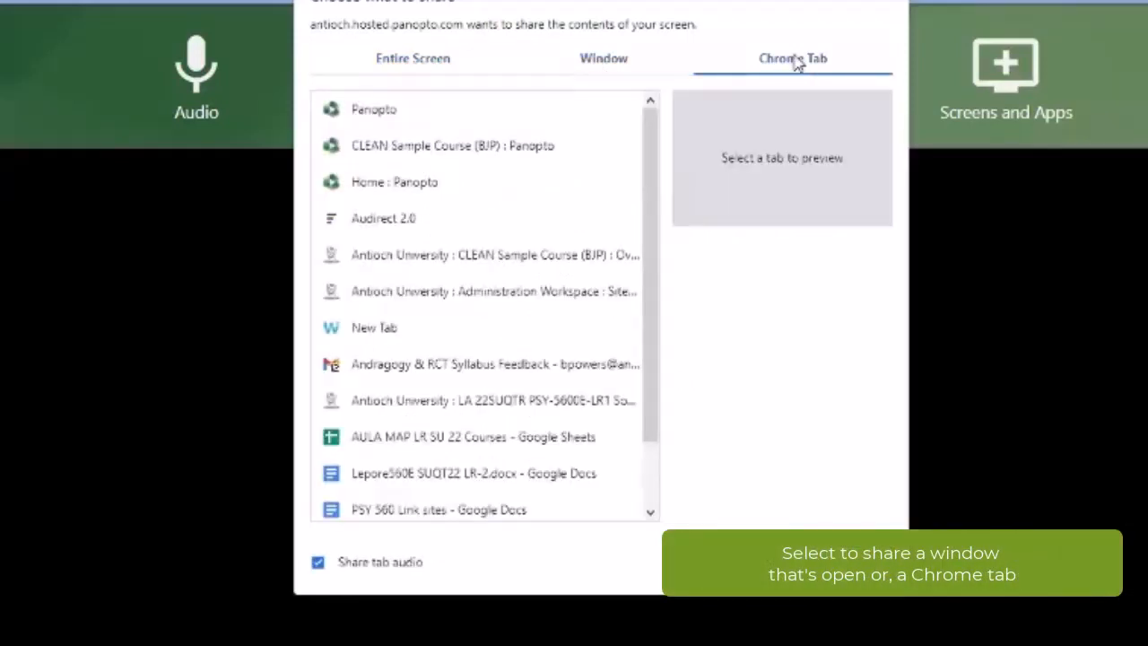
scroll(449, 372, down, 1)
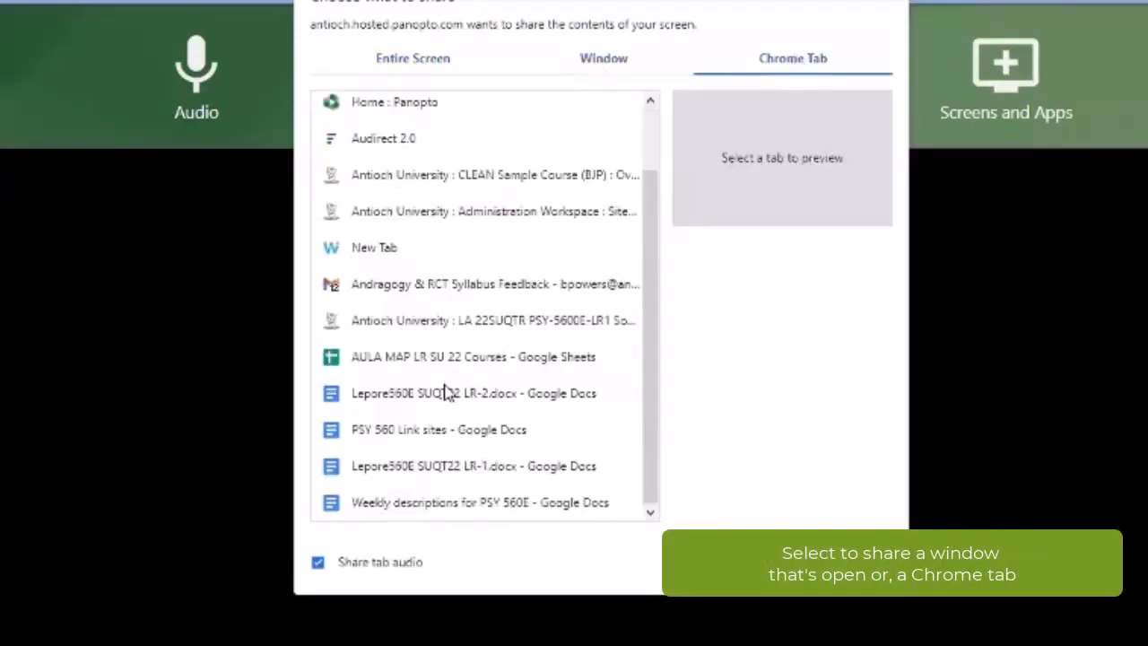
scroll(446, 406, up, 1)
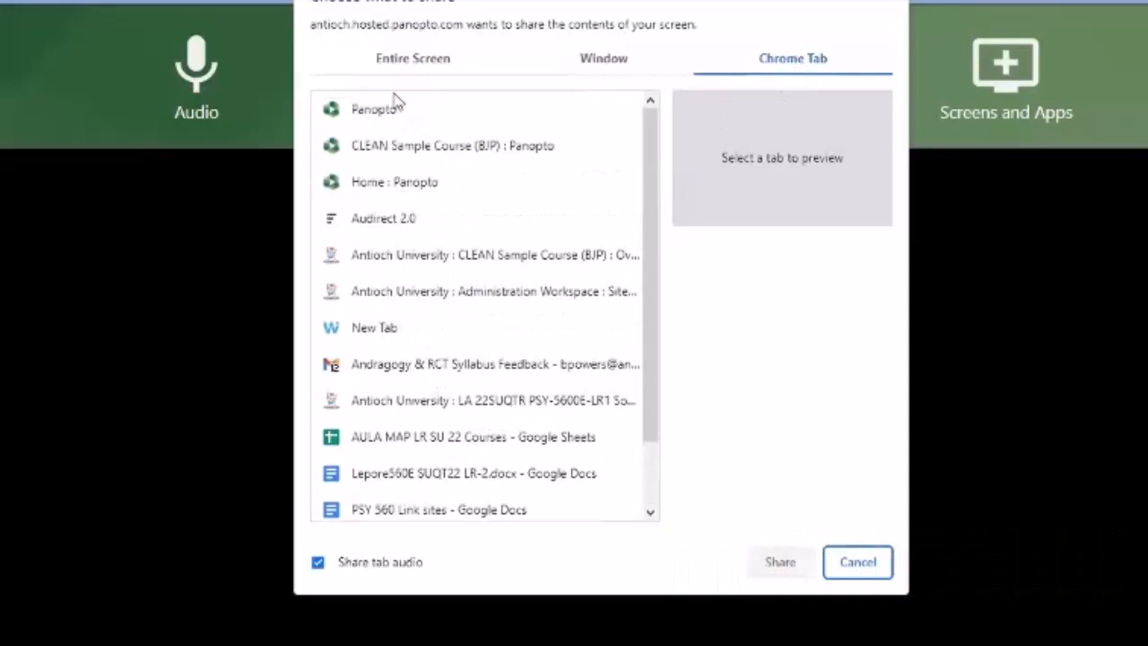
click(604, 63)
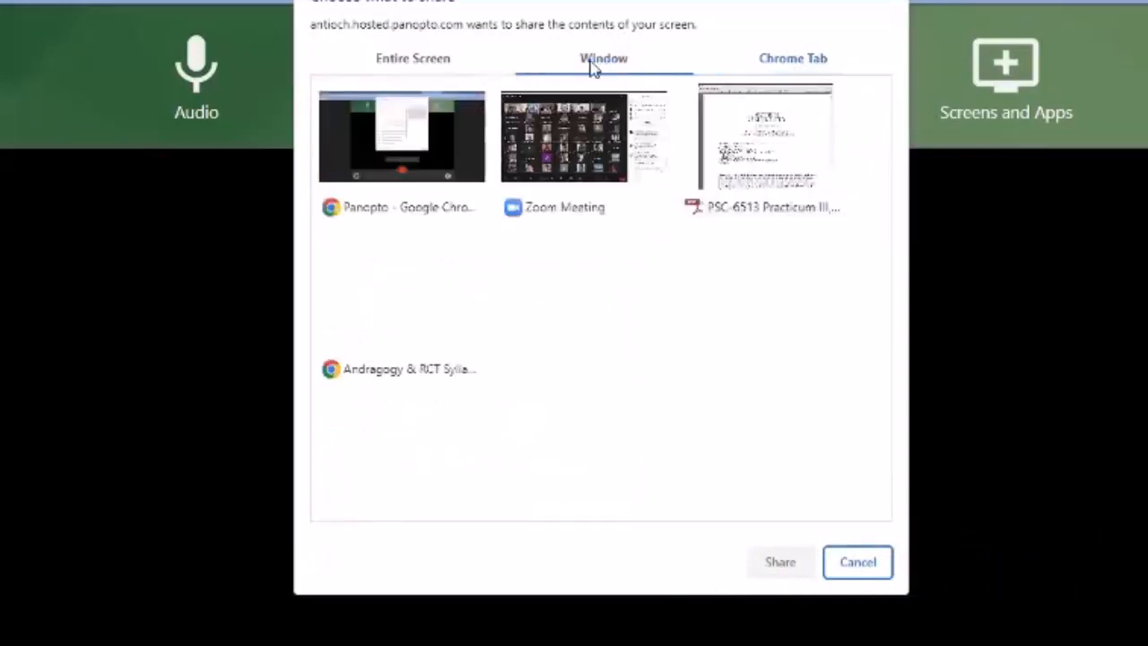
click(421, 63)
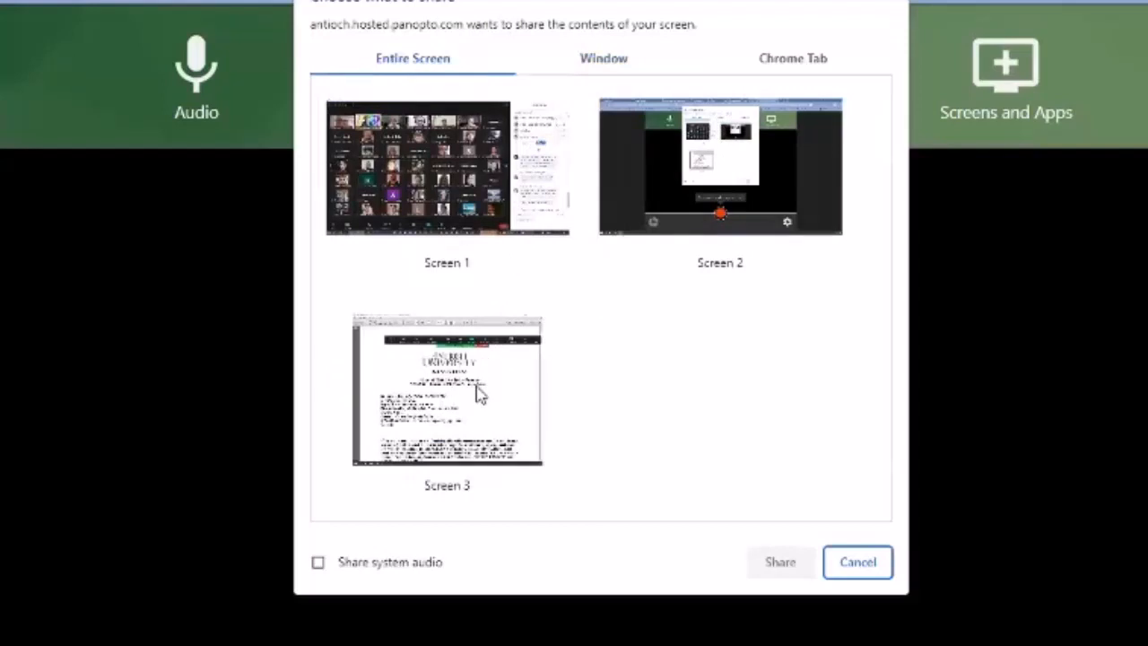
Share the PSC-6513 Practicum III document window as the recording's screen source.
click(597, 63)
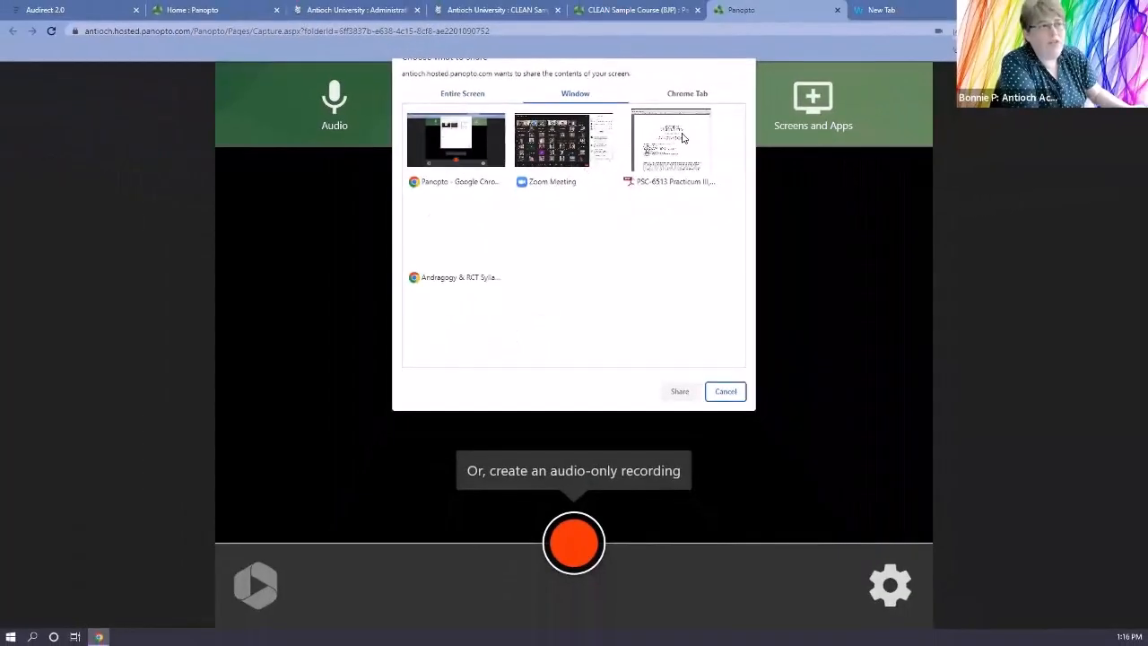
click(702, 135)
click(681, 391)
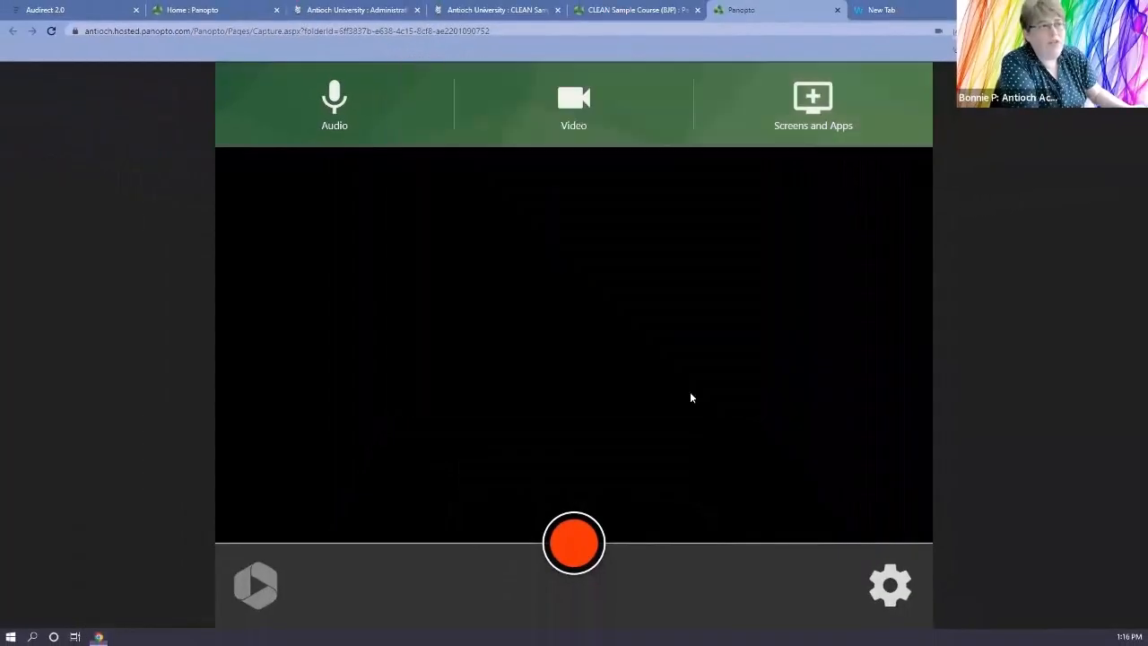
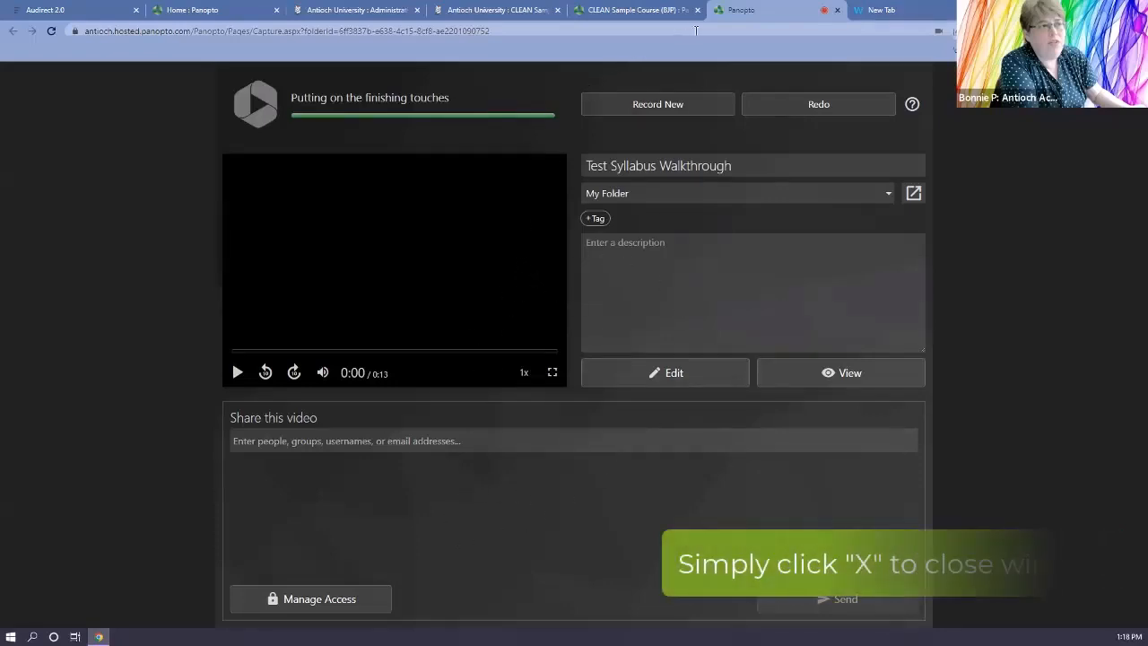
Close the finished capture session and open the Test Syllabus Walkthrough recording from My Folder in Panopto.
click(837, 12)
click(732, 272)
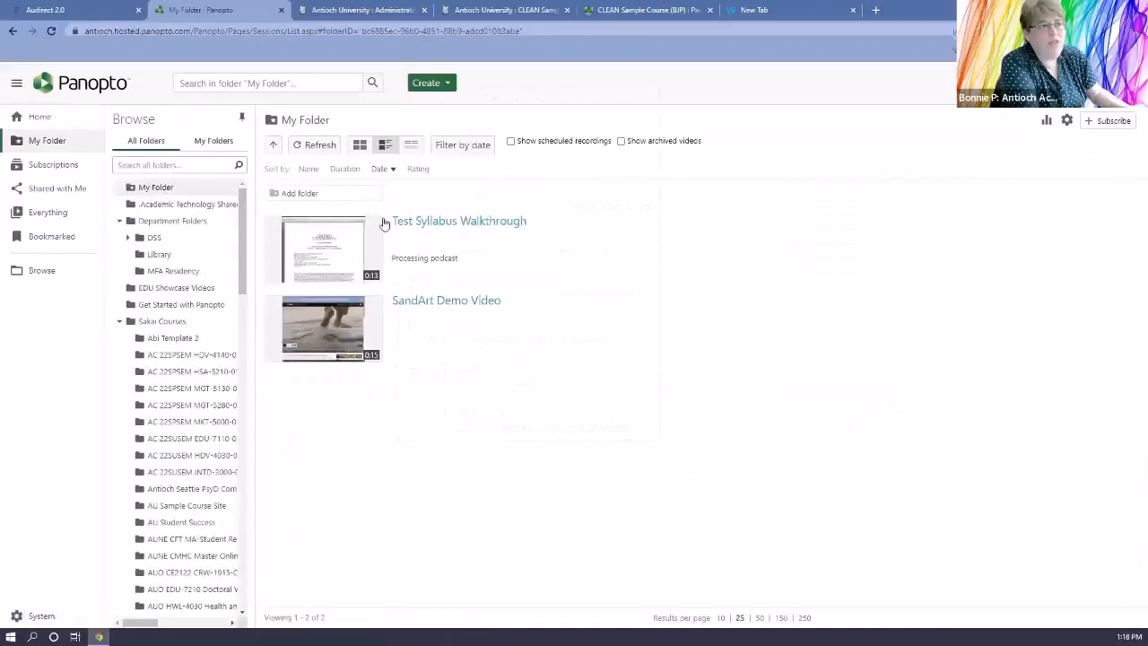
mouse_move(408, 244)
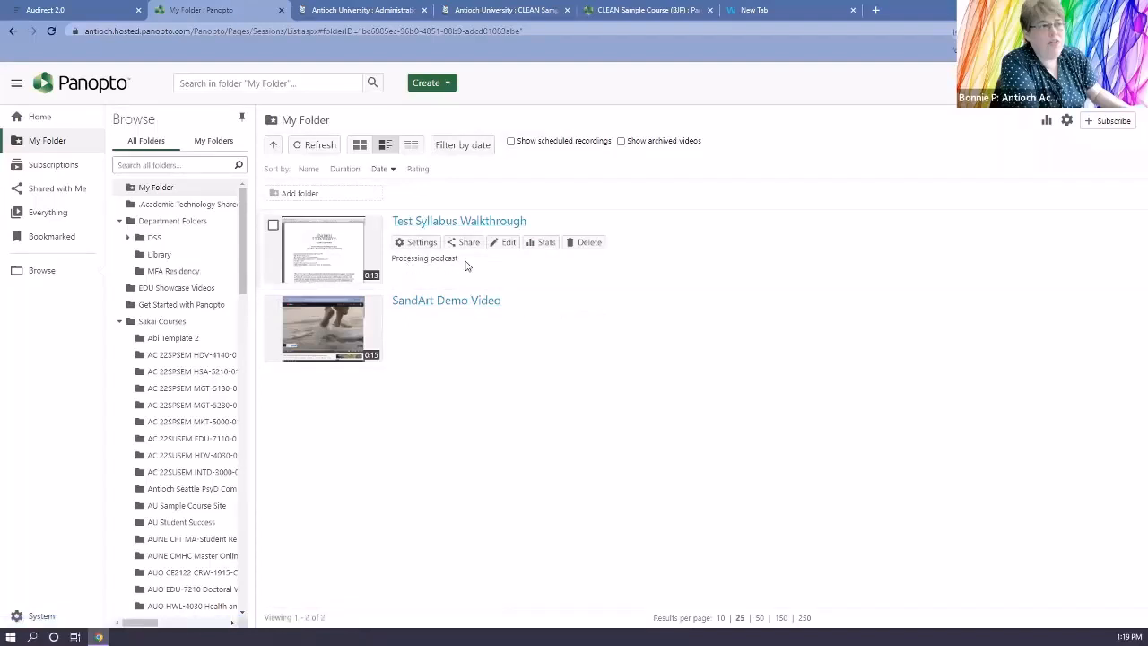
click(419, 222)
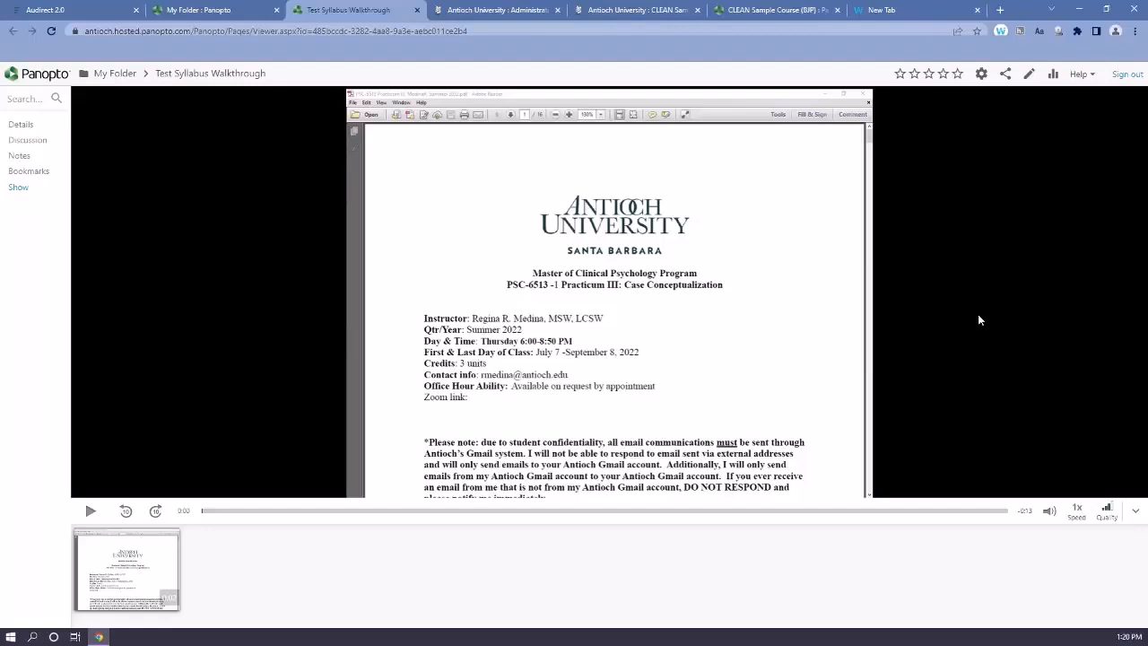
View the recording's details, close its viewer and return to the CLEAN Sample Course folder.
click(18, 128)
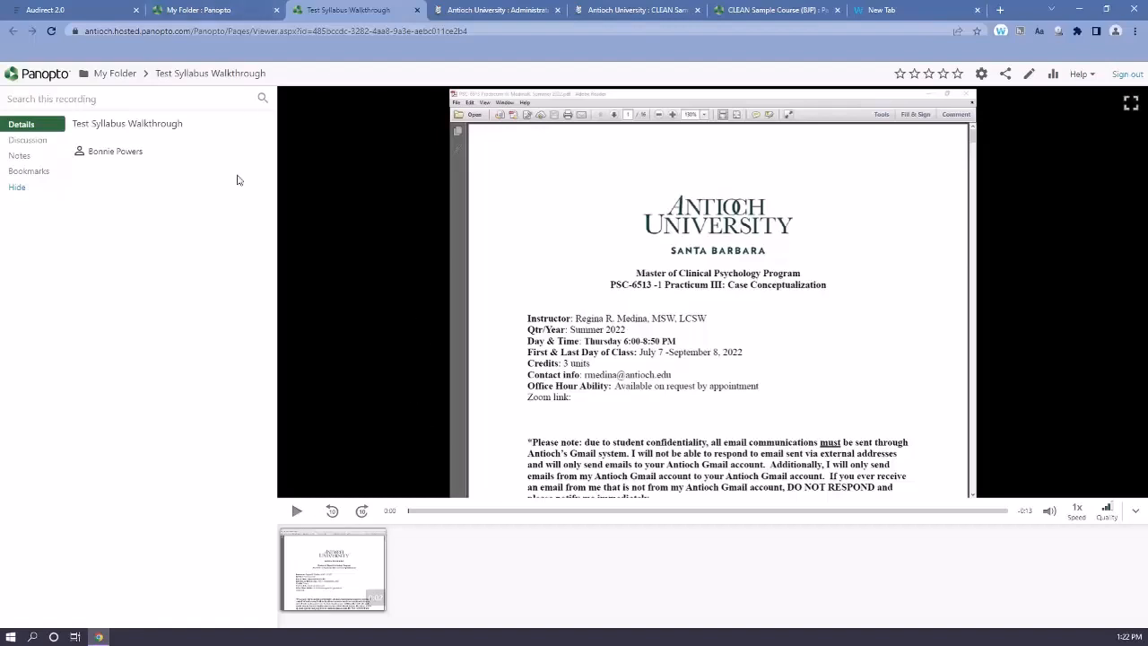
click(417, 13)
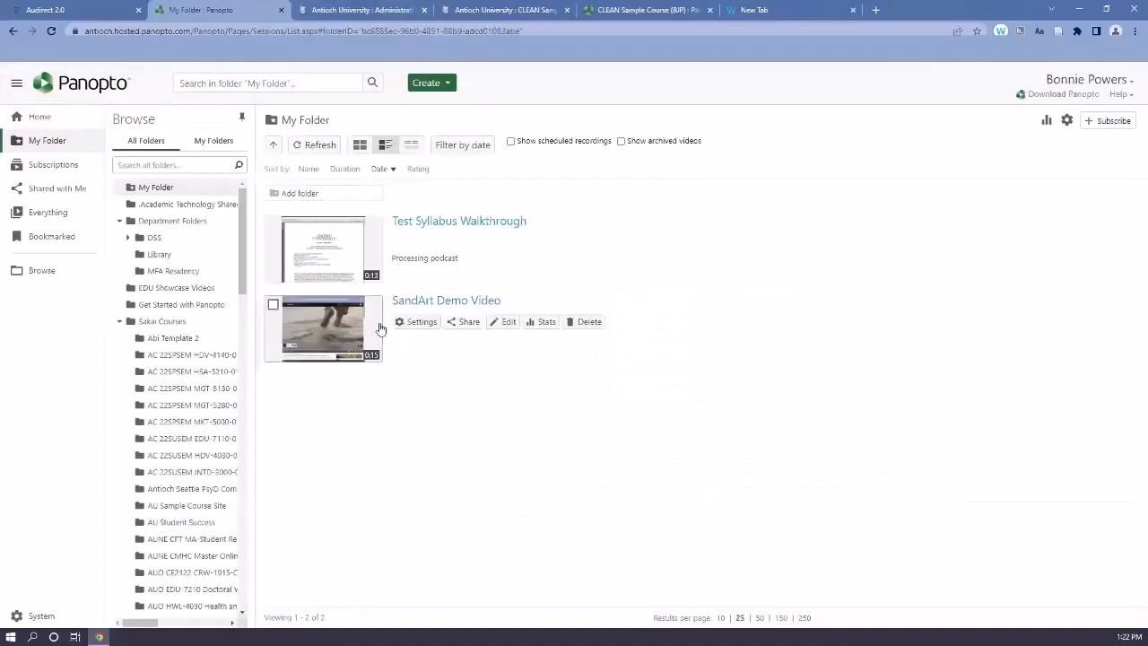
click(648, 10)
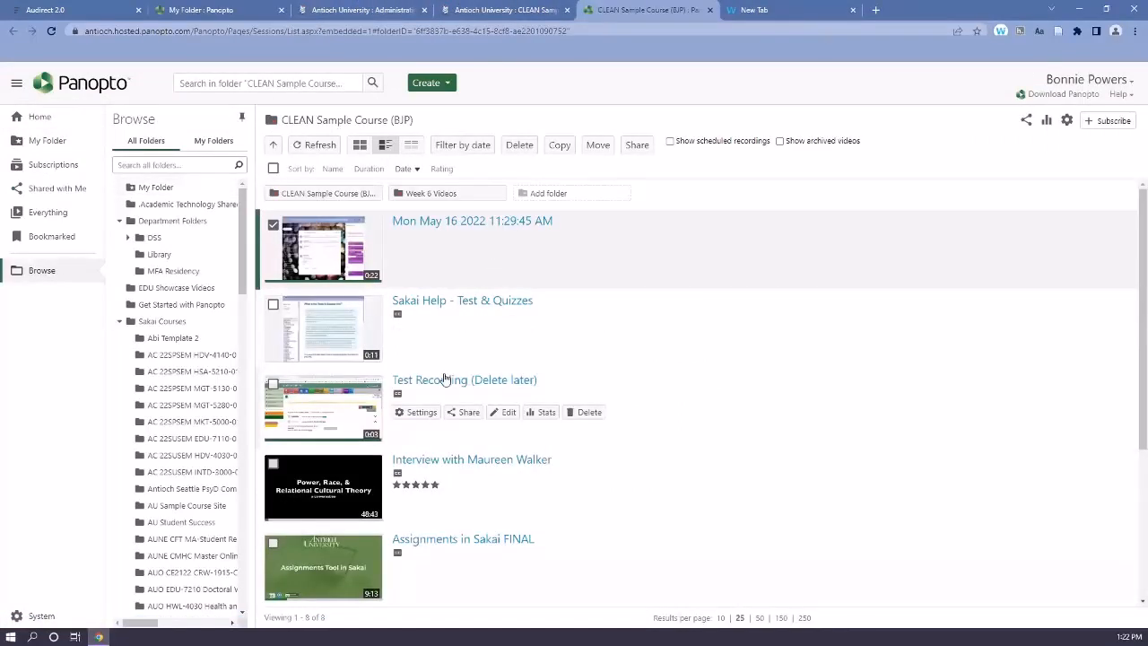
Open the Test Recording (Delete later) video from the CLEAN Sample Course folder and pause its playback.
scroll(445, 379, down, 3)
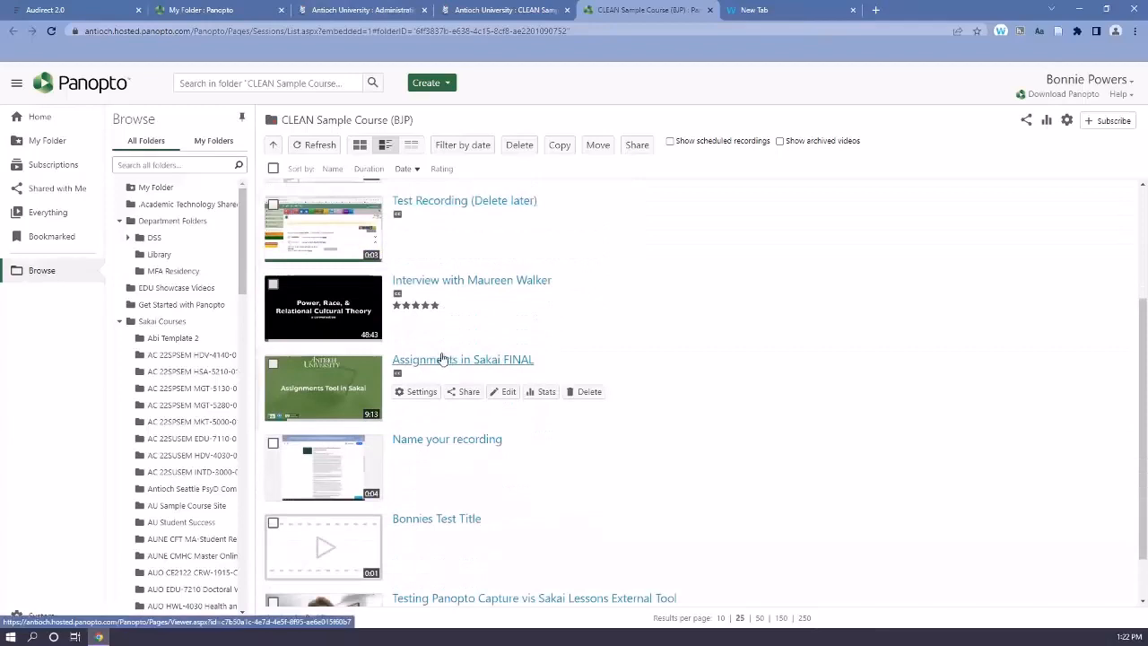
scroll(442, 357, down, 1)
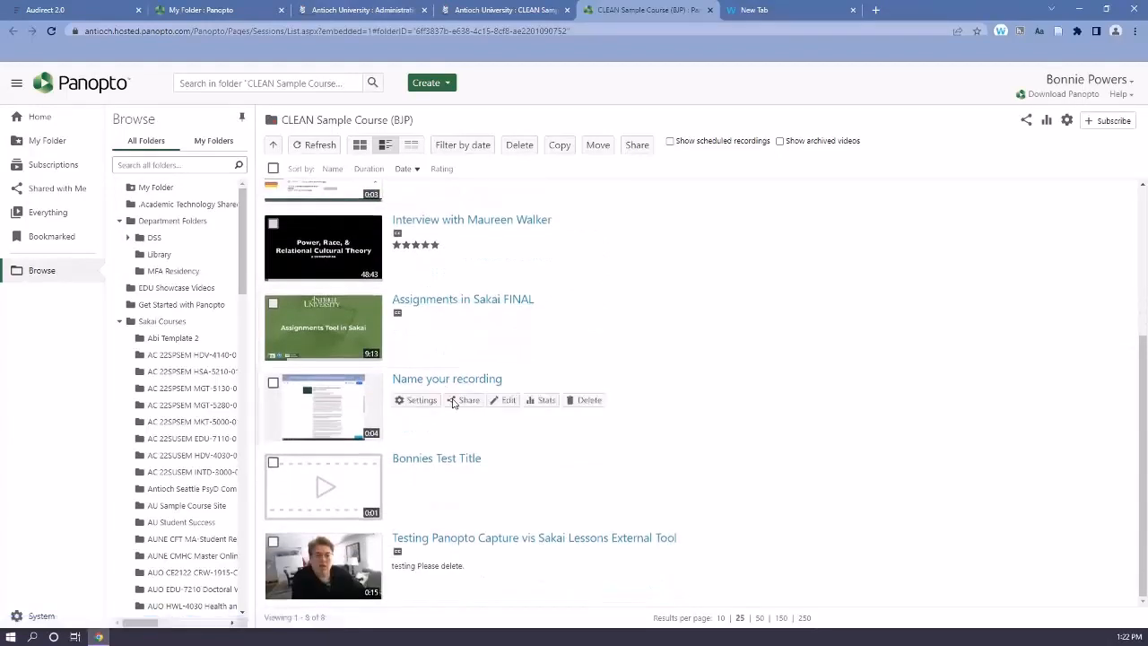
scroll(422, 292, up, 2)
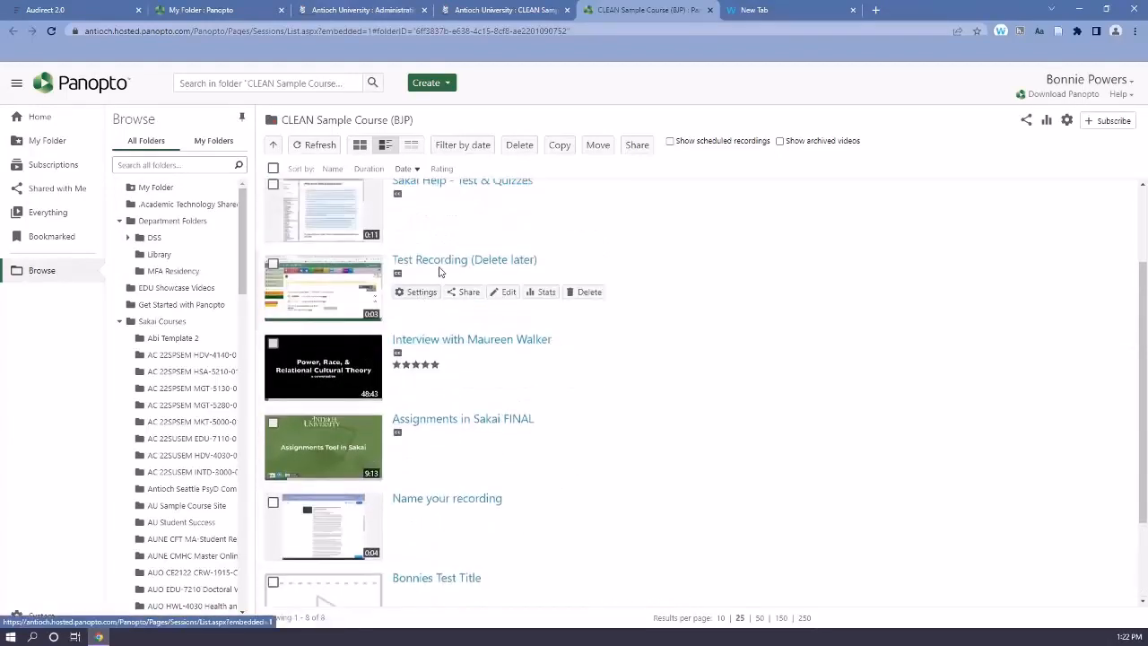
click(440, 266)
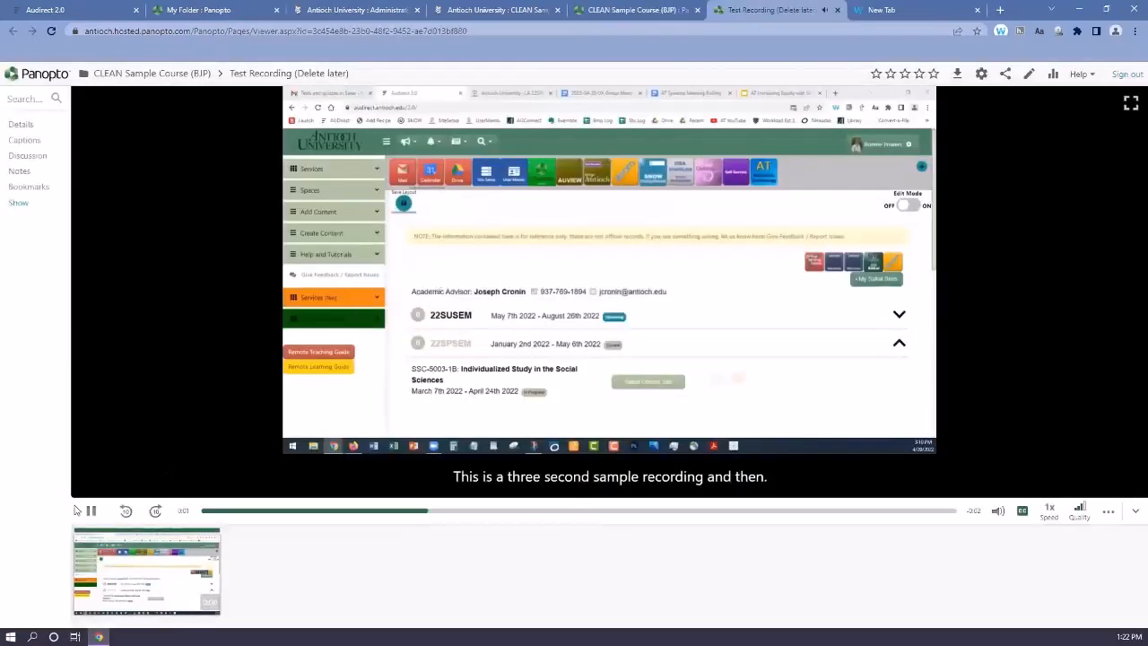
click(88, 515)
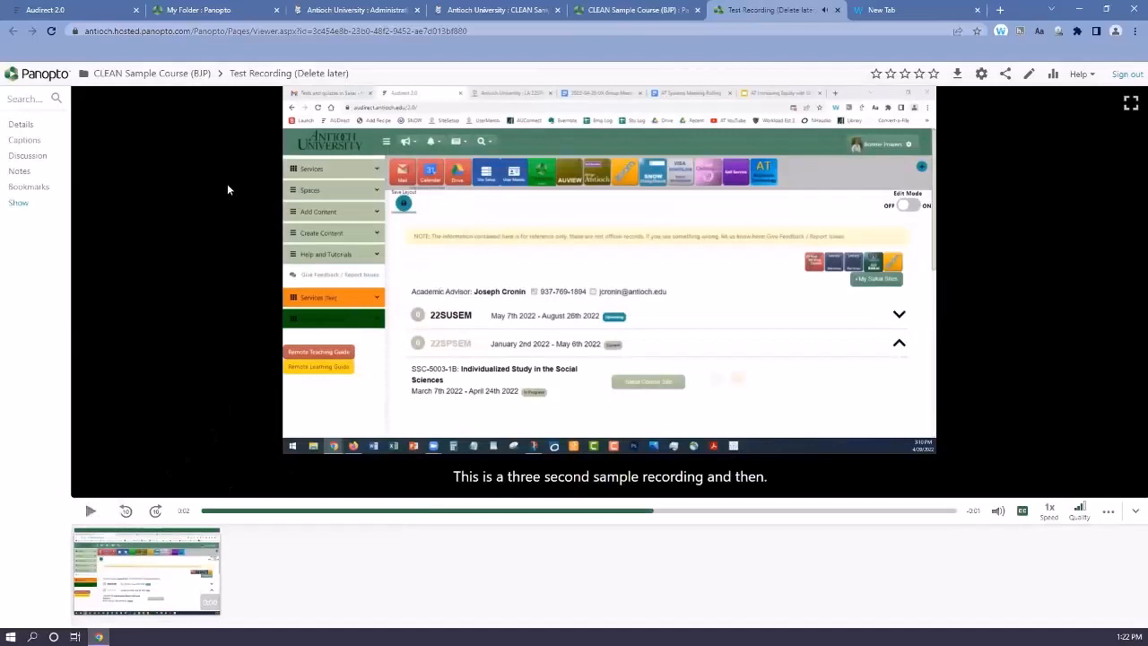
Review the recording's details, captions, discussion, notes with their channel choices, and bookmarks.
click(34, 127)
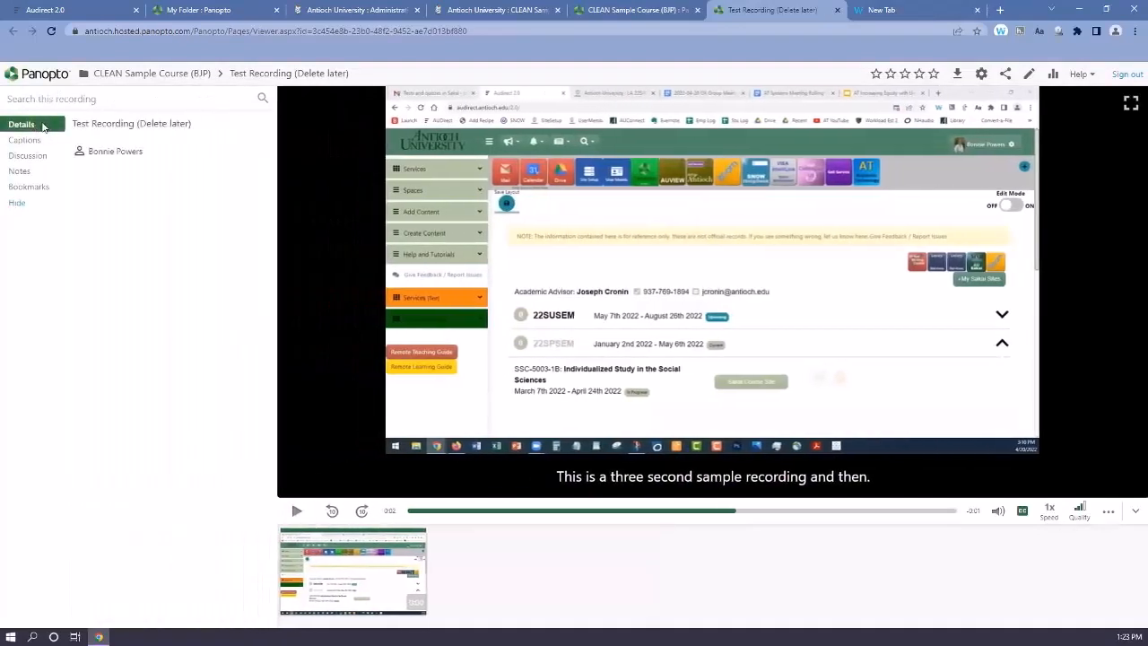
mouse_move(113, 154)
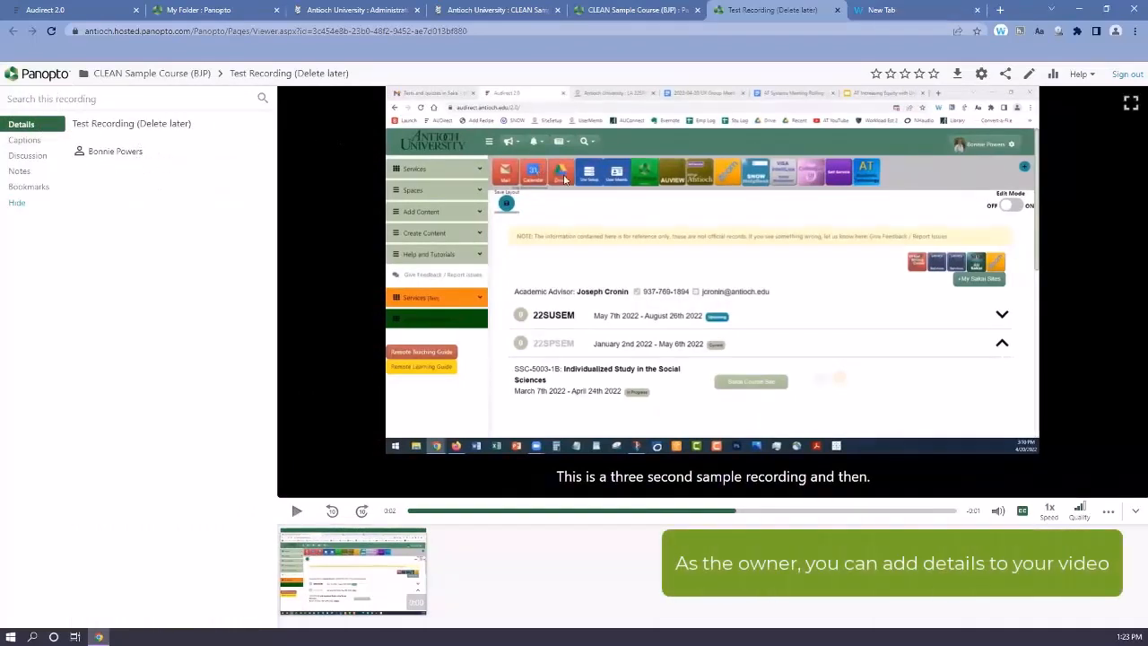
click(24, 140)
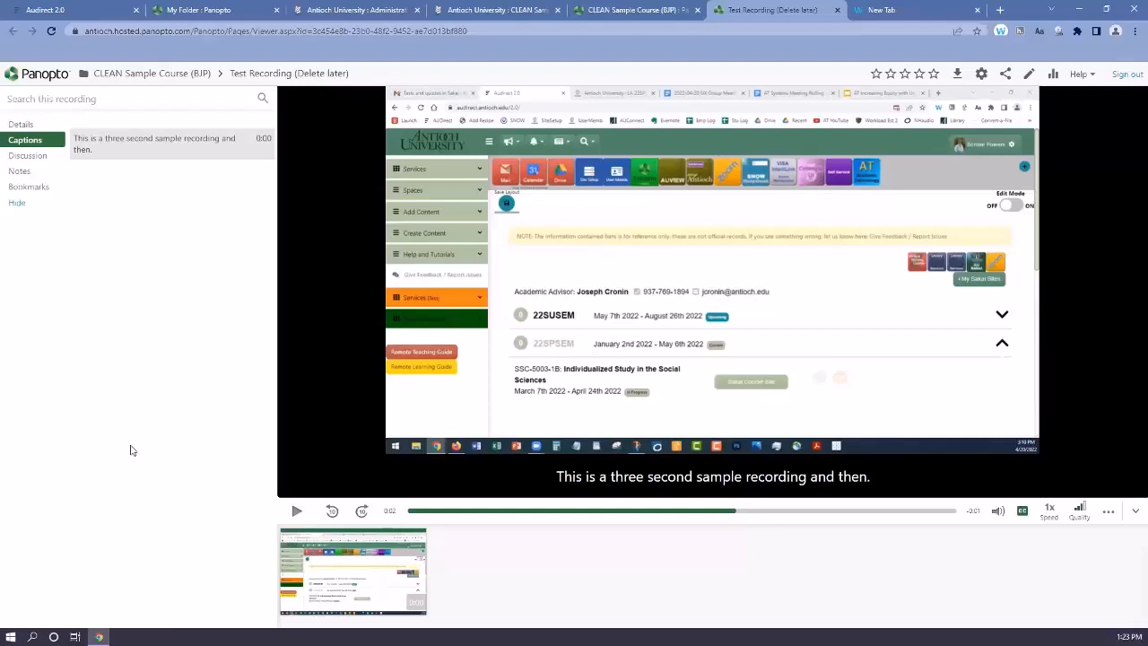
click(27, 158)
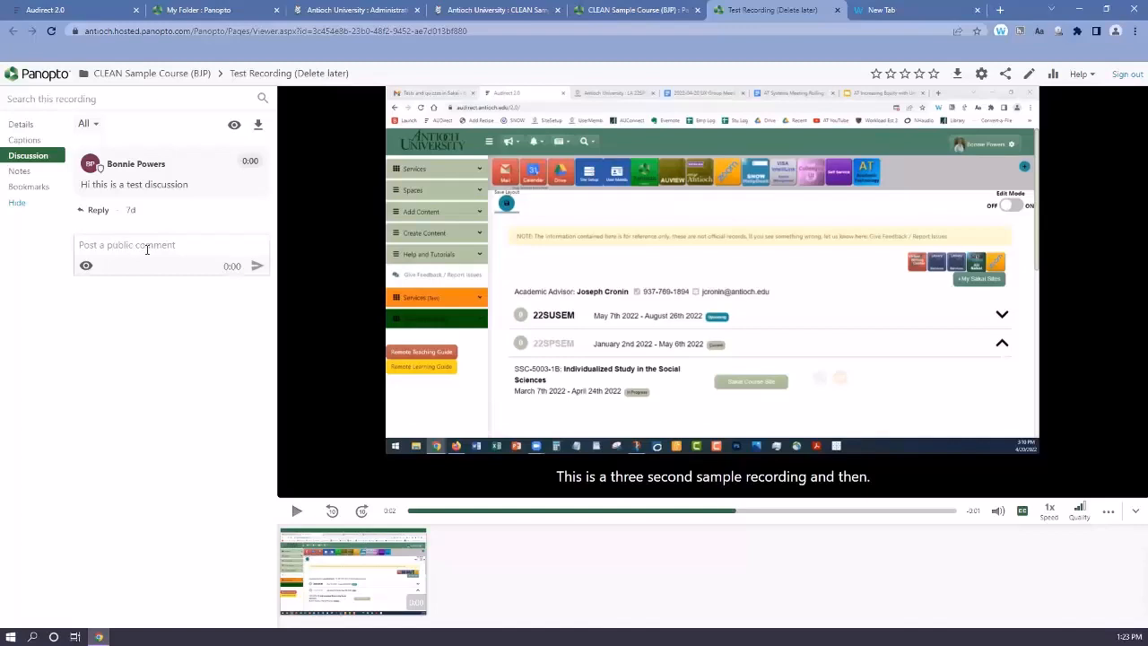
click(36, 174)
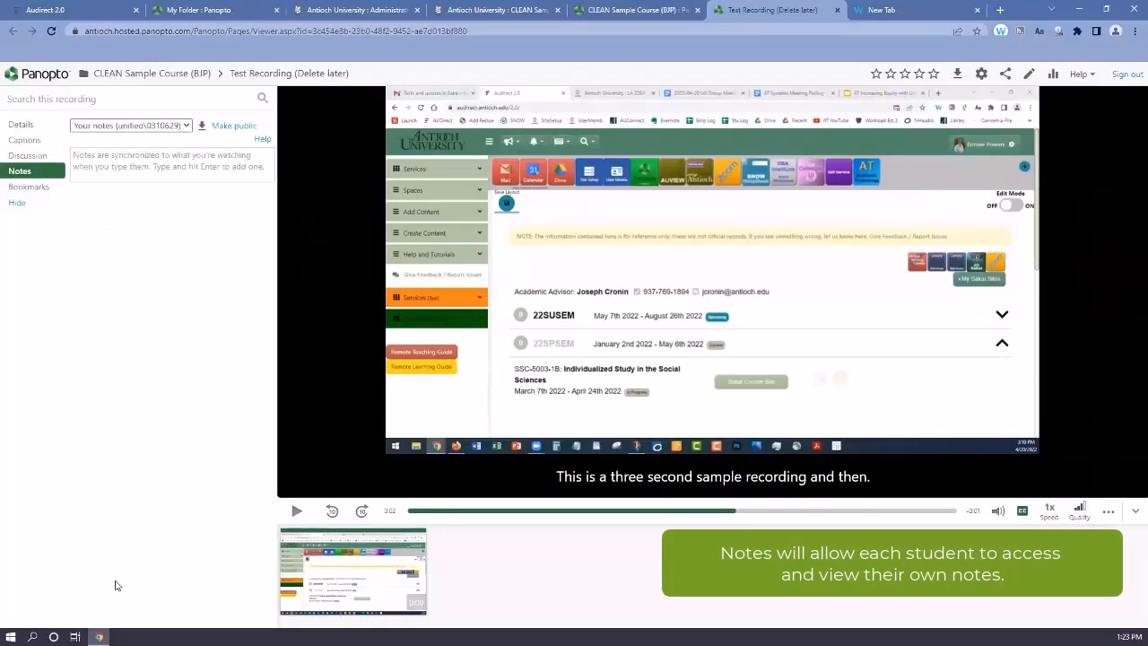
click(185, 128)
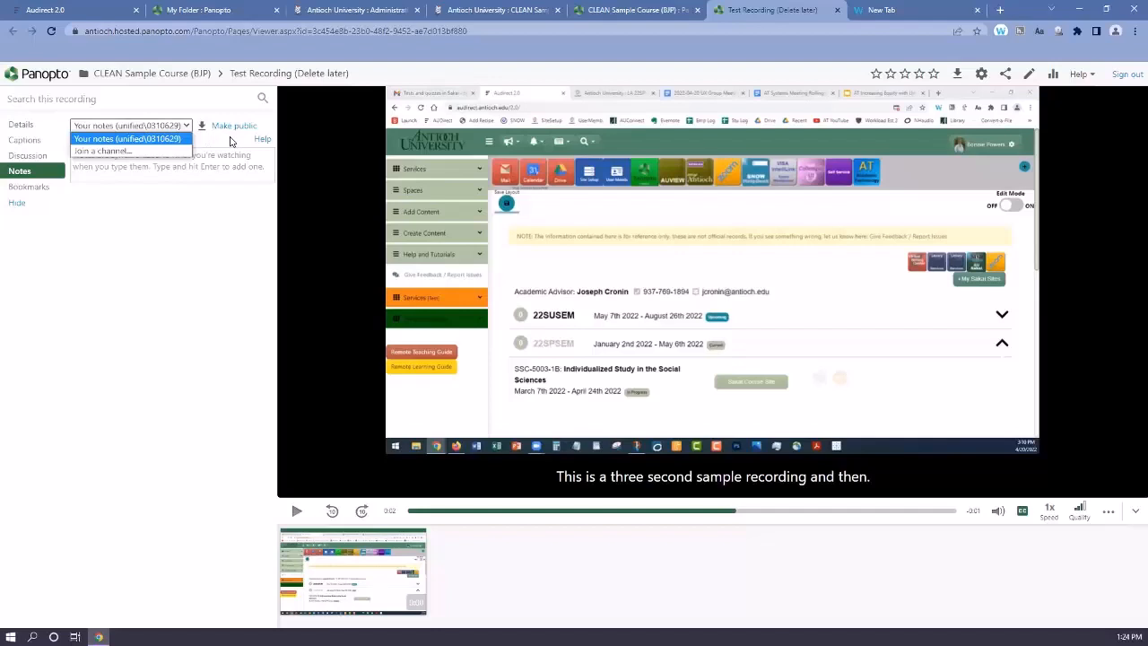
click(215, 220)
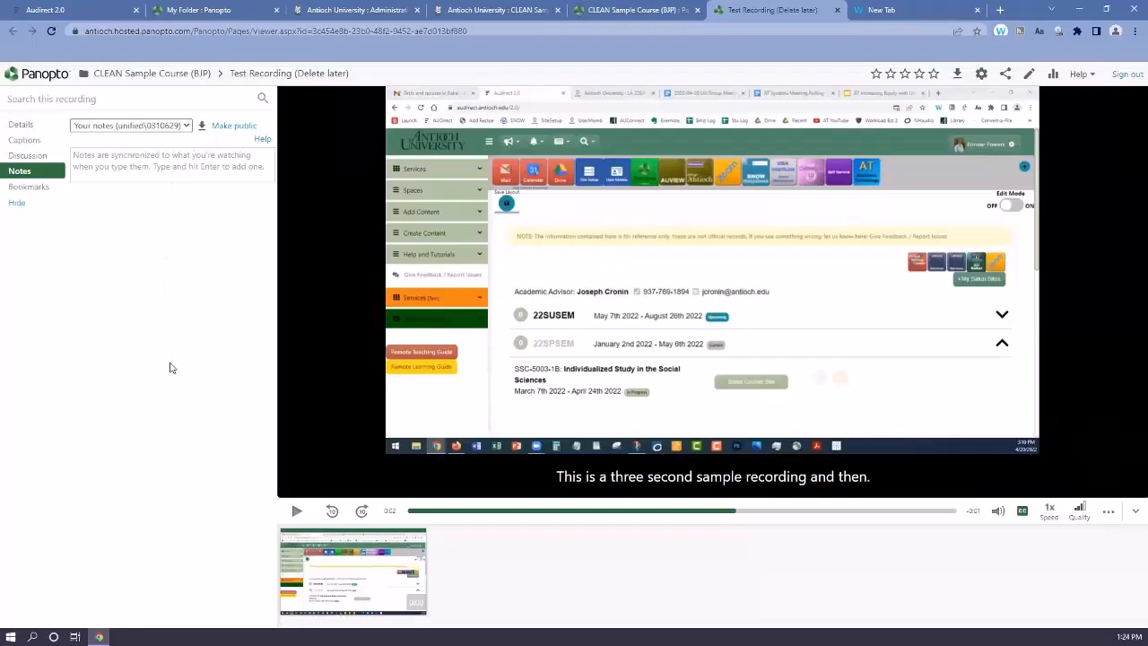
click(29, 187)
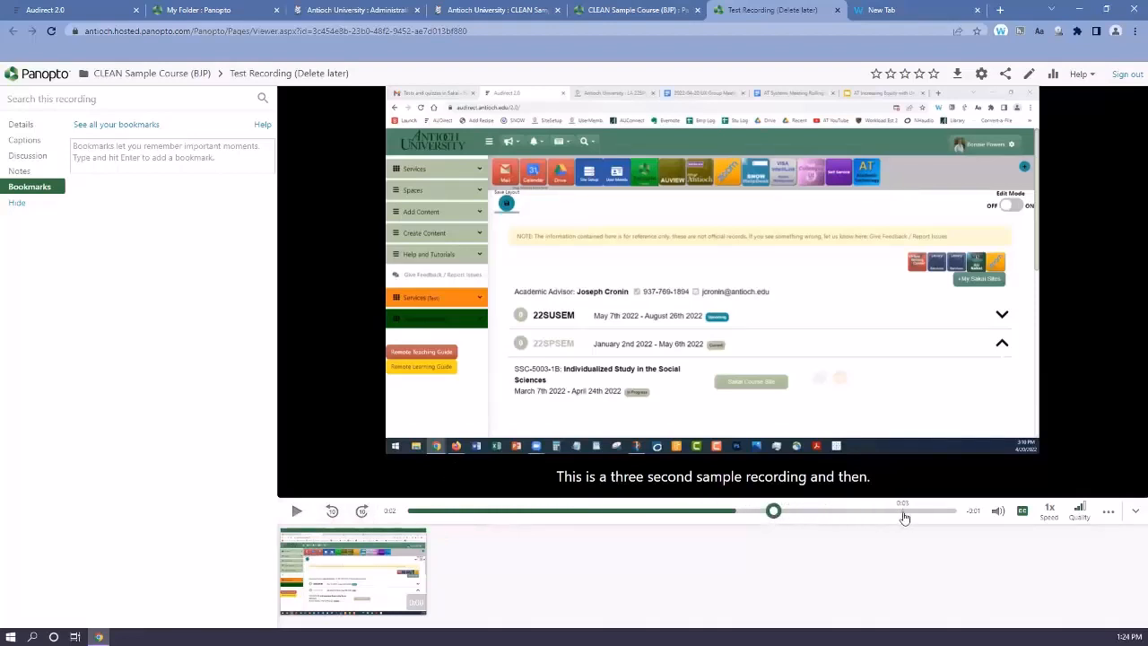
Check the play speed choices and additional playback options, and close the recording's viewer.
click(1050, 510)
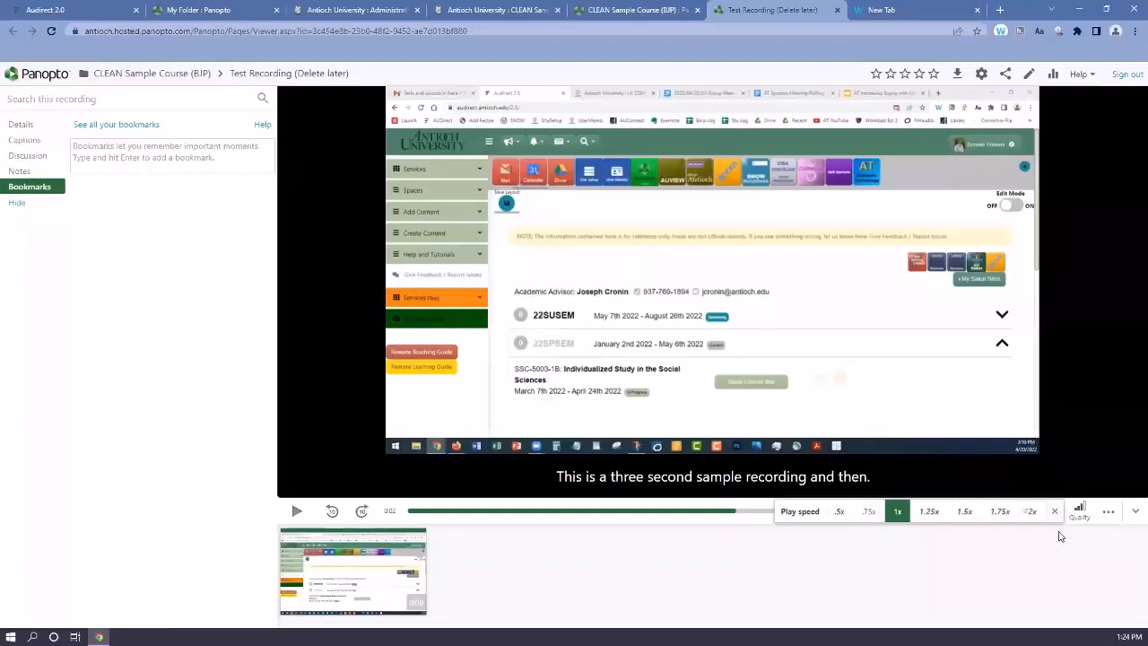
click(1109, 510)
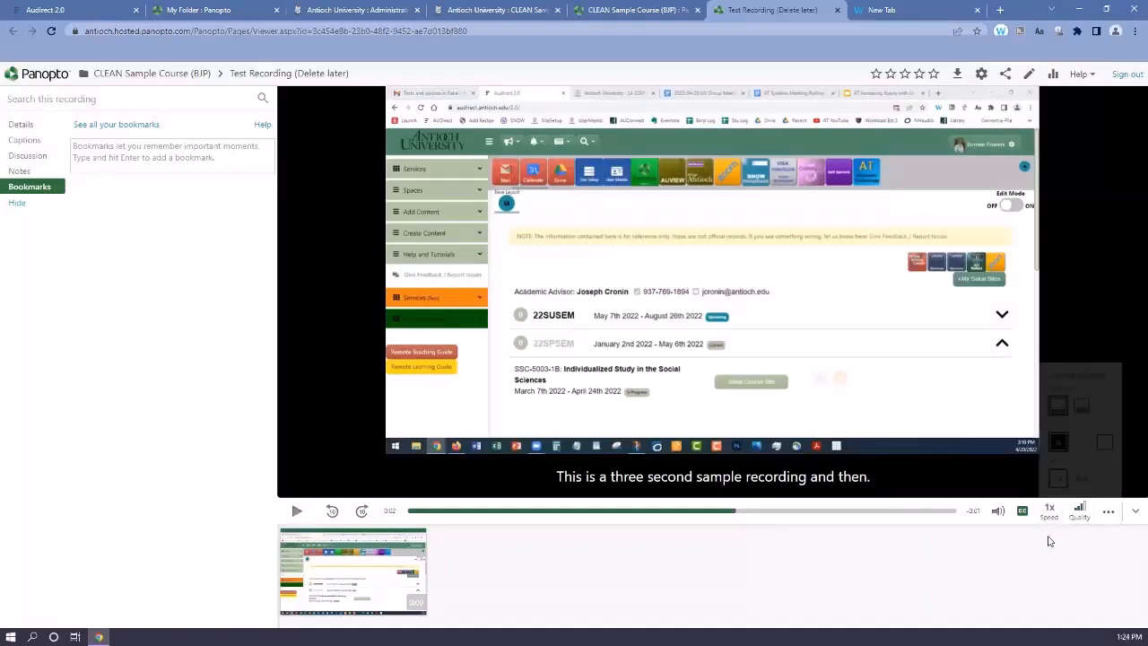
click(835, 9)
Open Test Recording (Delete later) for editing and shorten the cut at the end of the timeline by moving its start later.
mouse_move(415, 297)
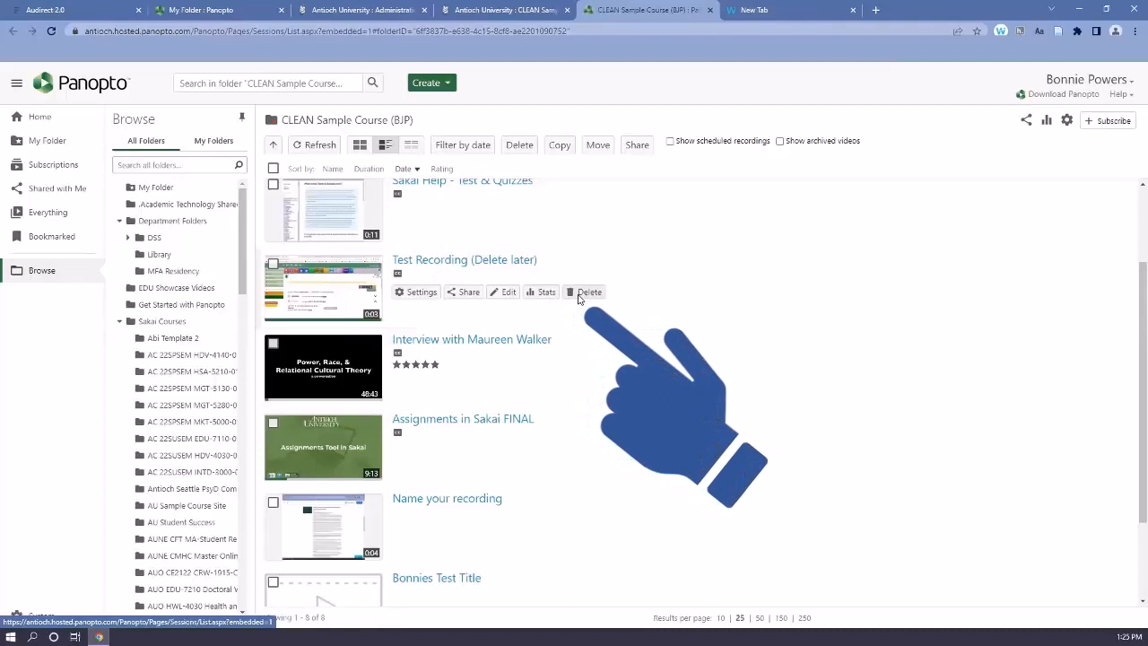
click(504, 292)
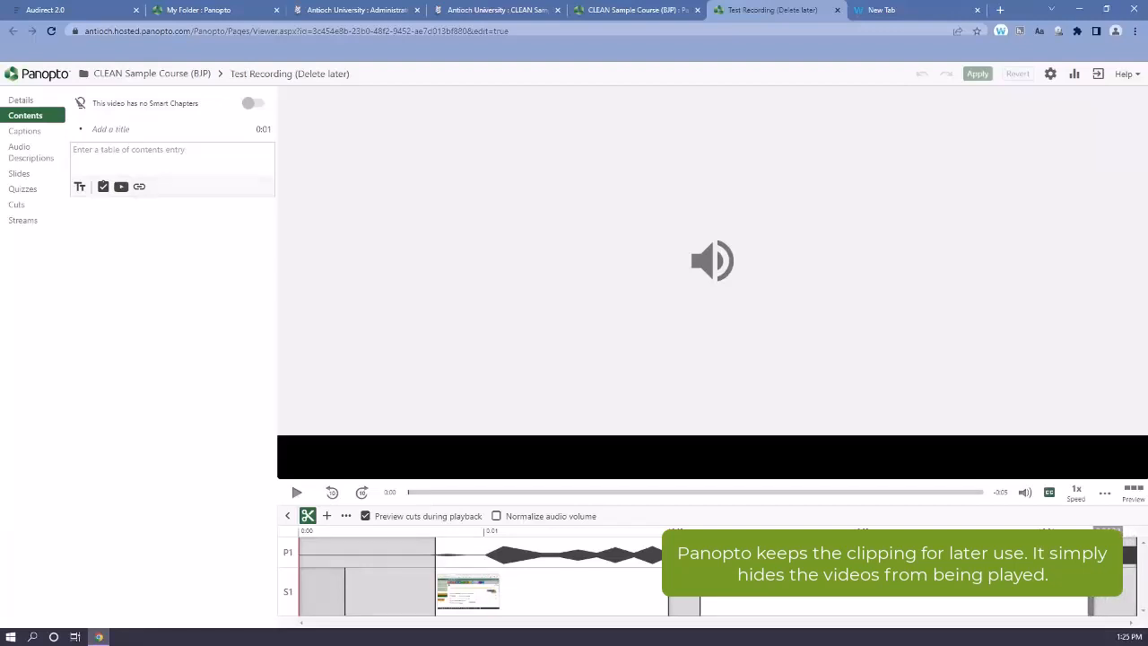
drag(1092, 576, 1129, 576)
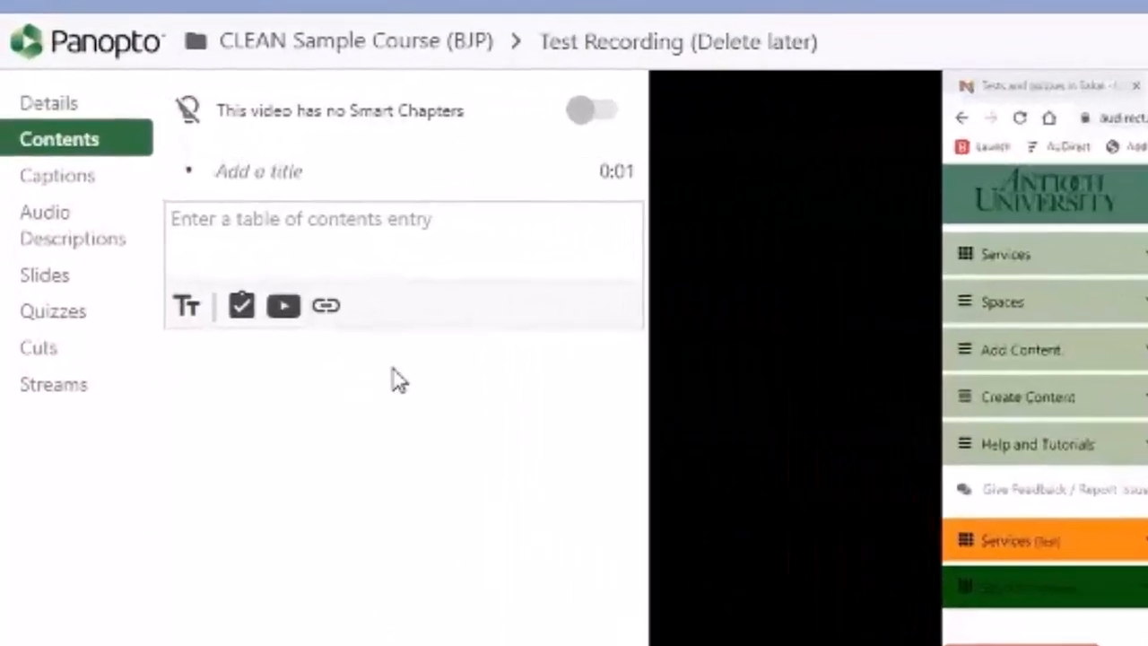
Check where presentations and quizzes can be added to the video, and close the editor.
click(50, 276)
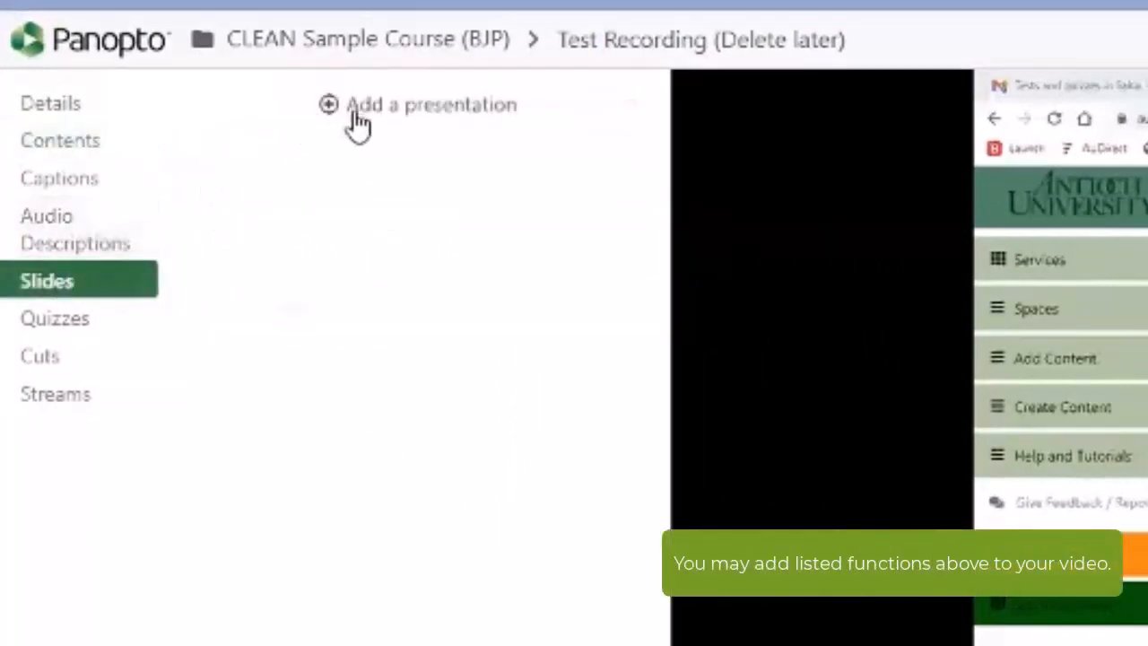
click(67, 330)
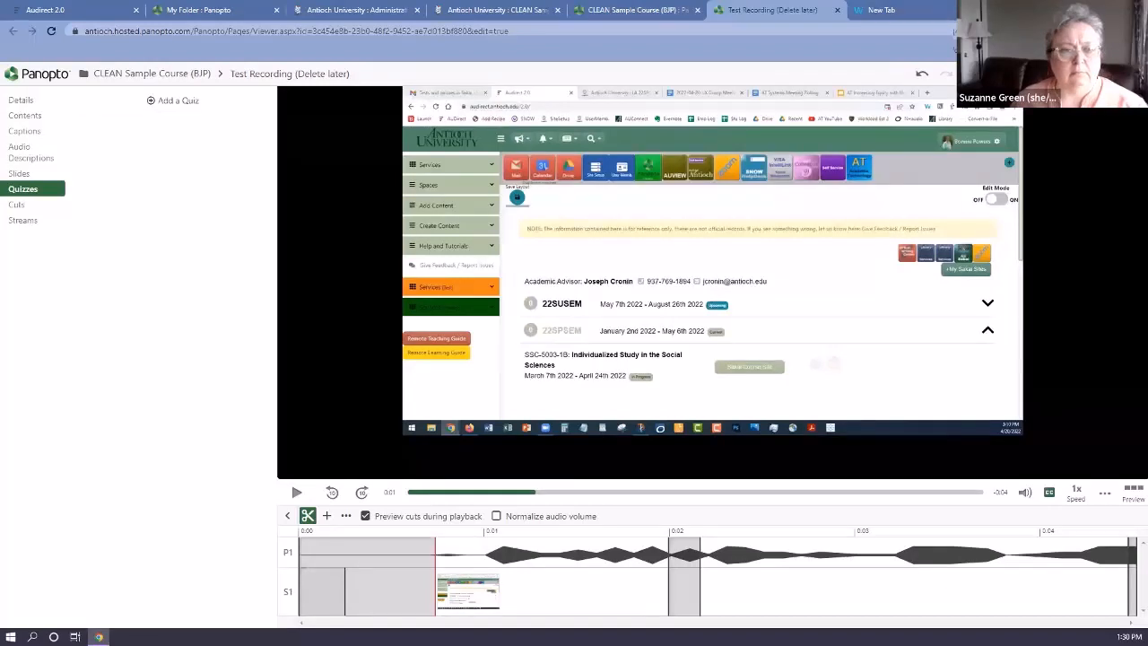
click(835, 12)
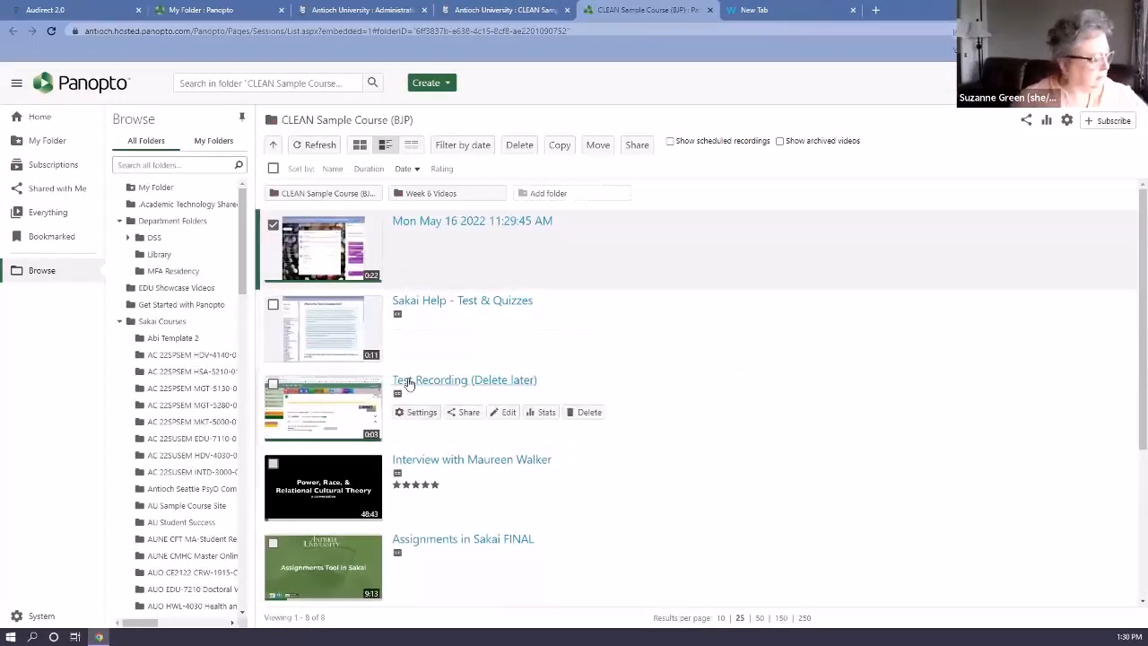
Open the sharing settings of Test Recording (Delete later) and copy its link with a start time of 0:05.
click(465, 414)
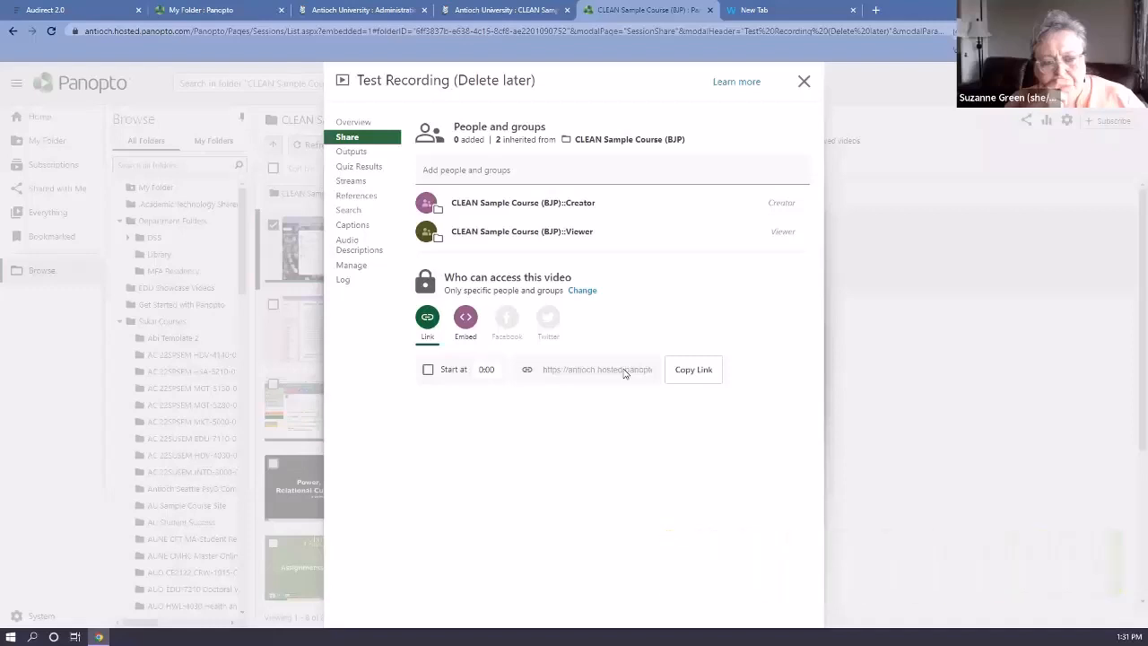
click(427, 369)
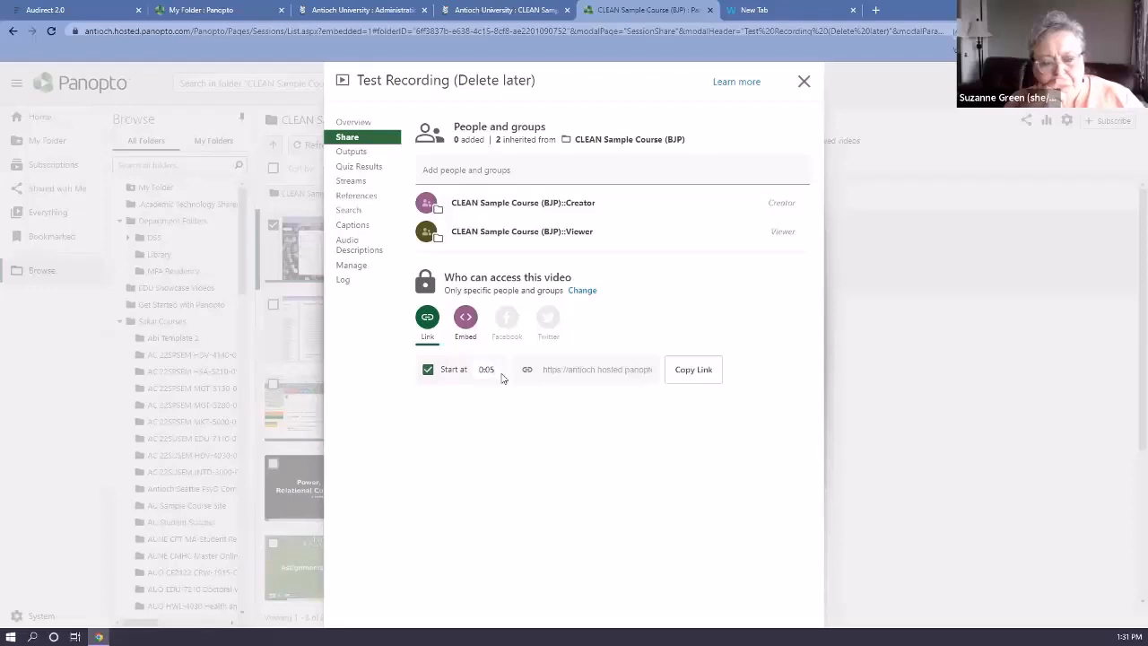
click(691, 370)
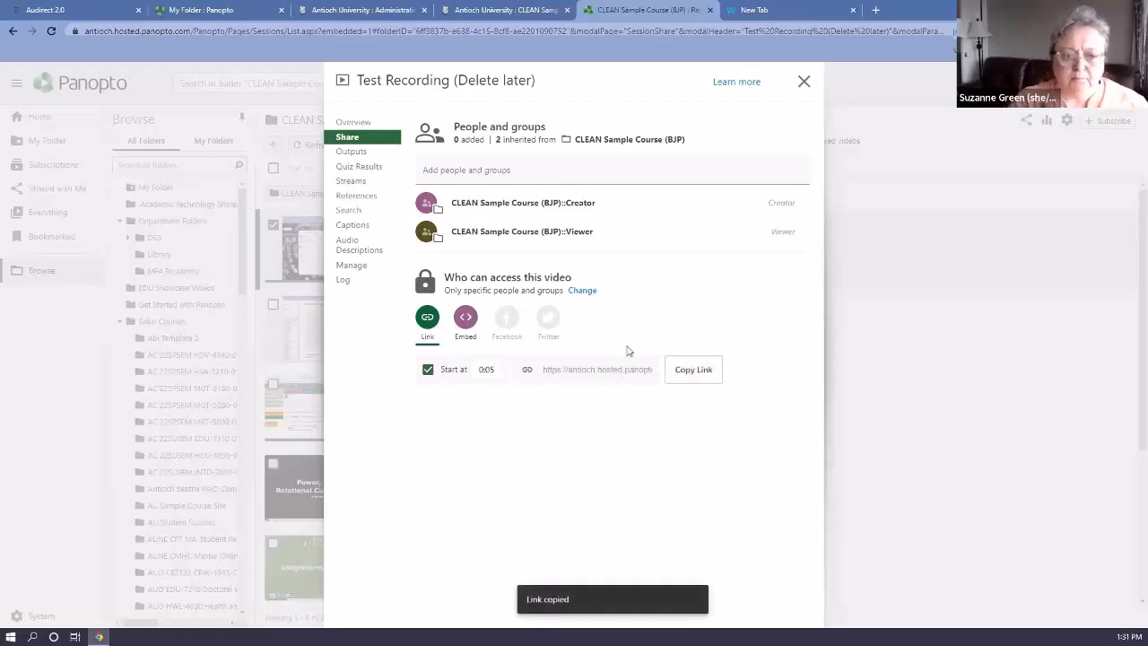
Paste the copied video link into the empty browser tab's address to check it, and return to the sharing settings.
click(758, 10)
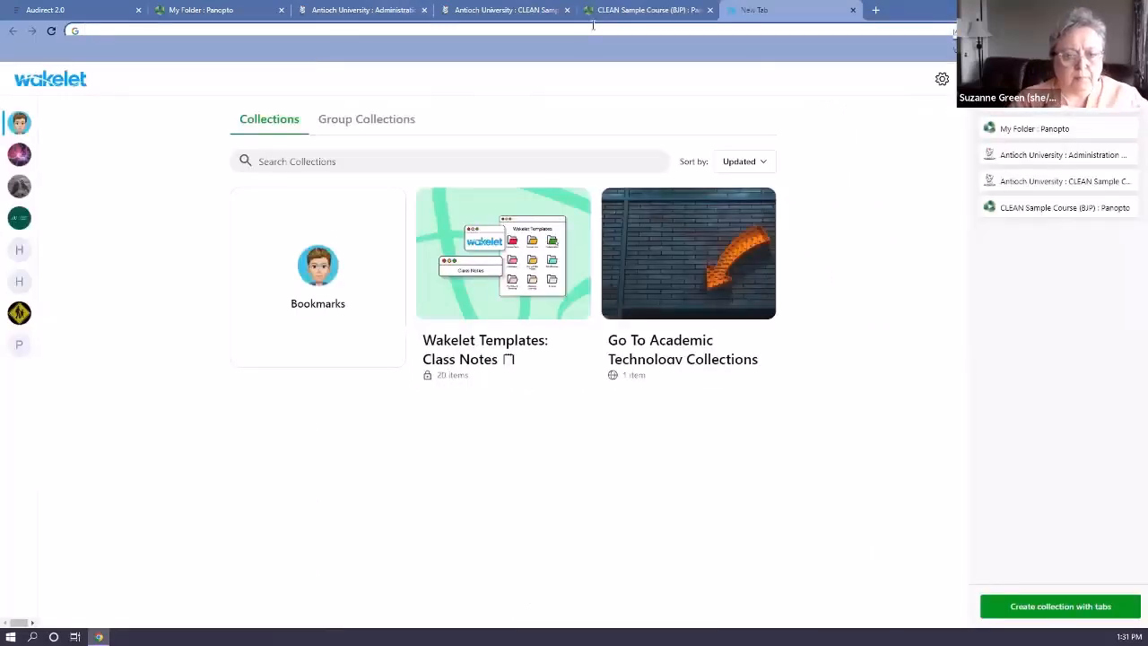
key(ctrl+v)
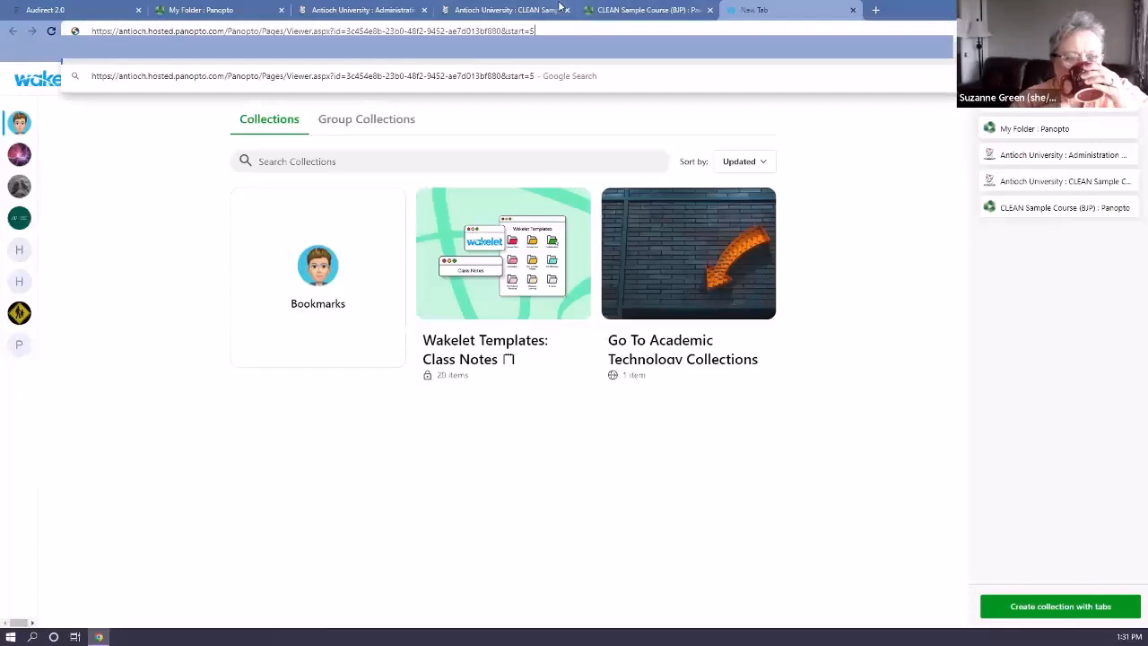
click(628, 9)
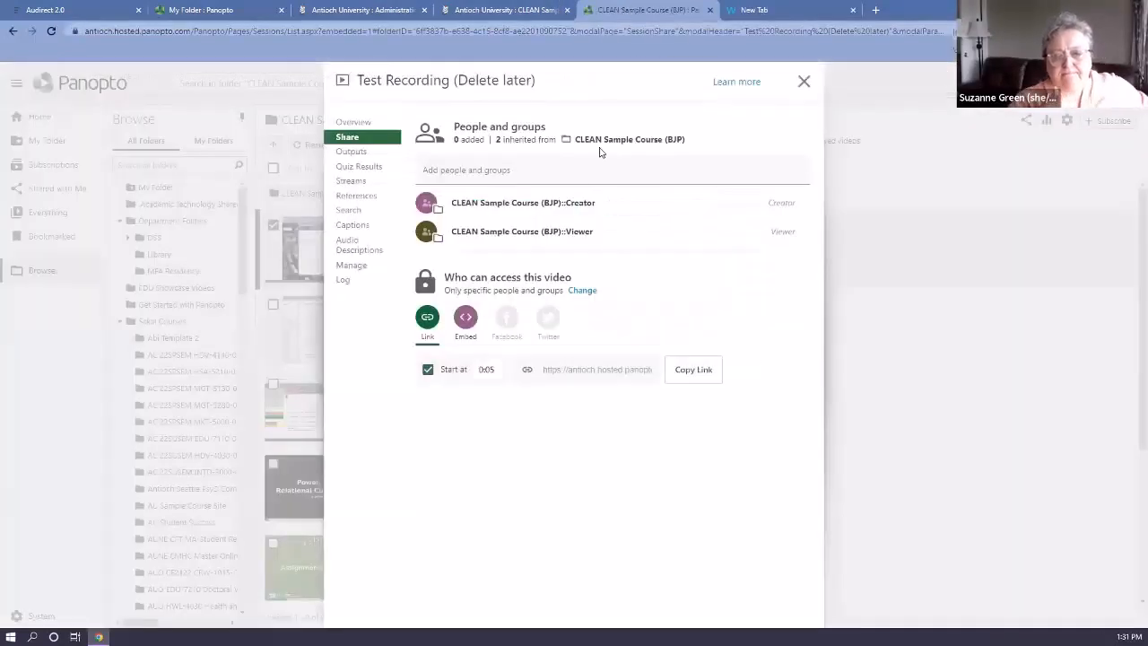
Copy the video's embed code with Show Captions enabled and the aspect ratio kept at 16:9.
click(465, 320)
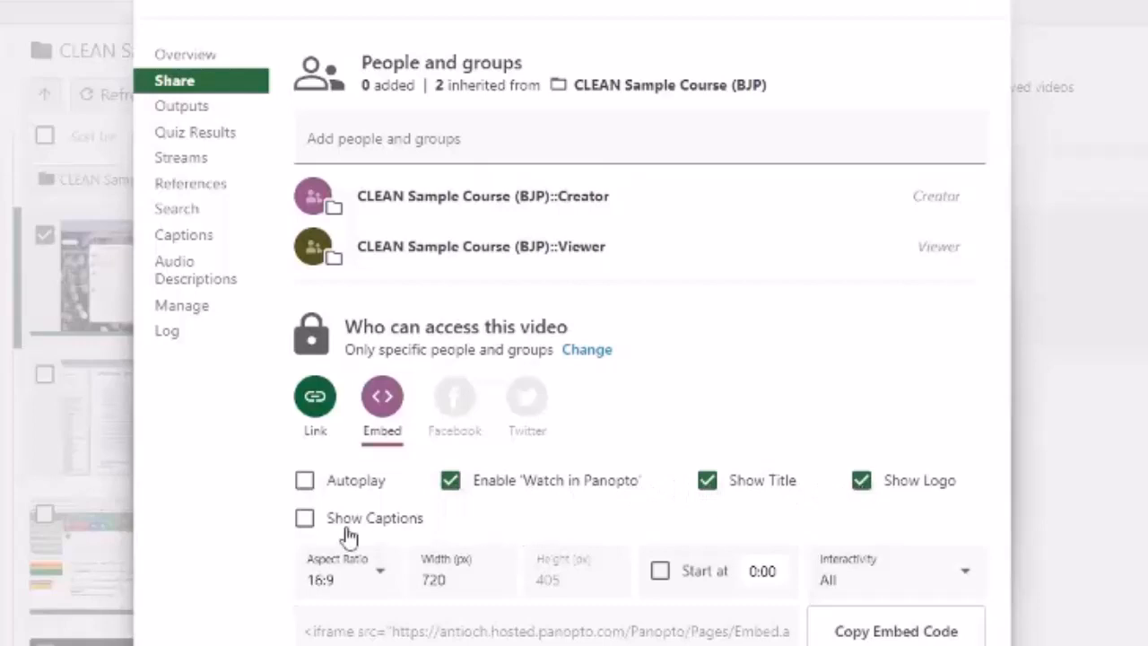
click(304, 520)
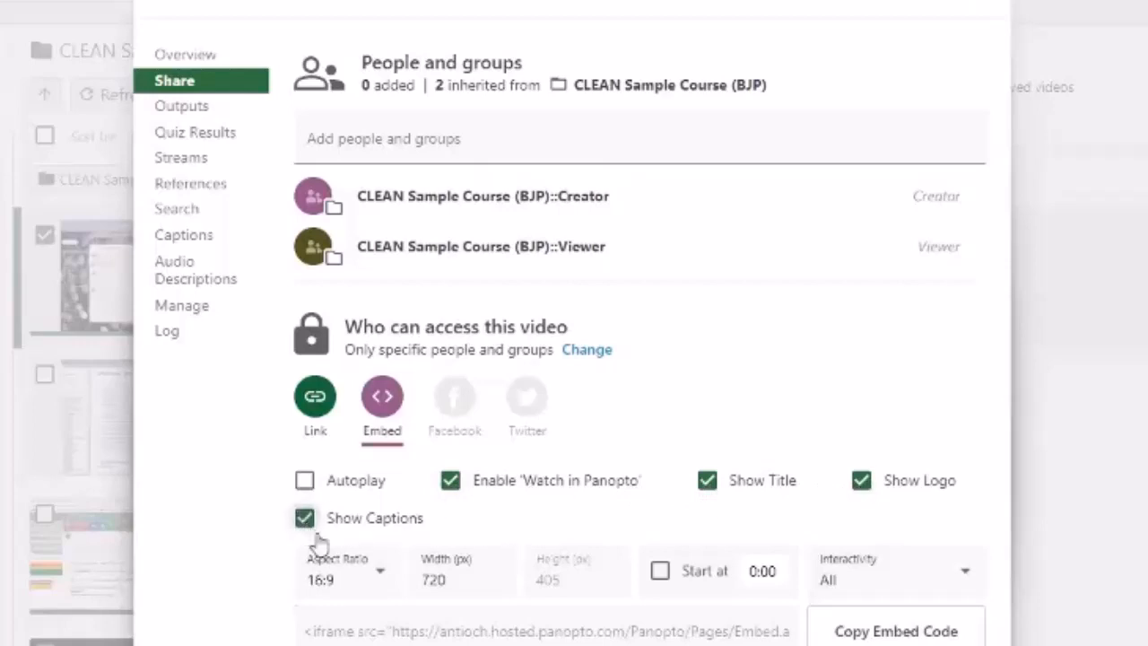
click(381, 575)
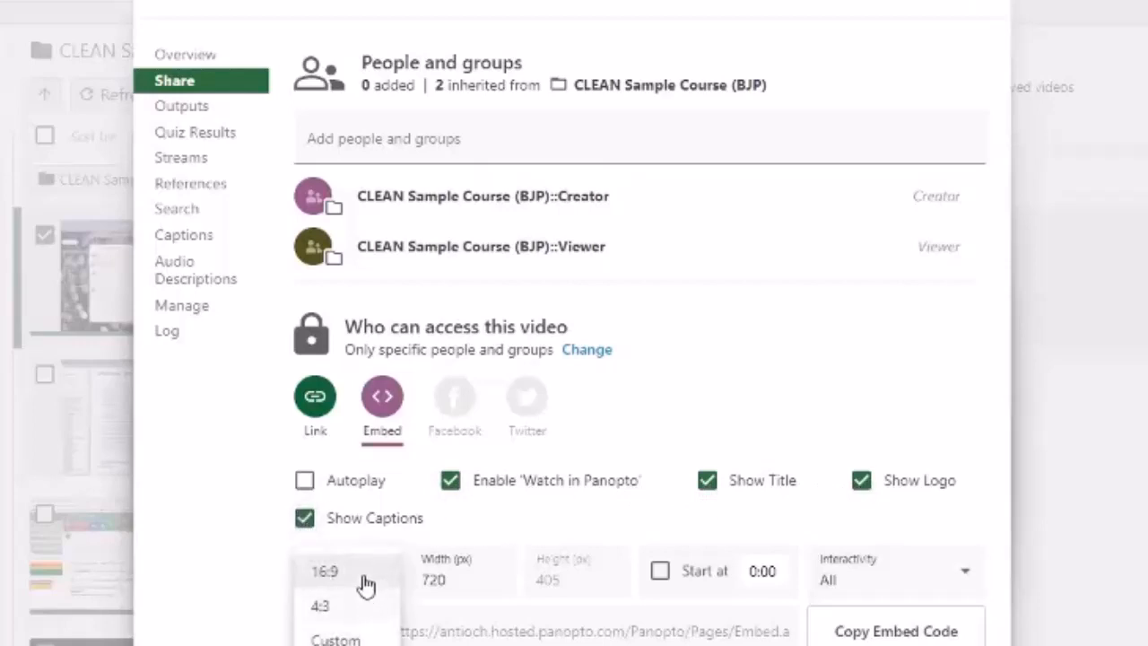
click(368, 580)
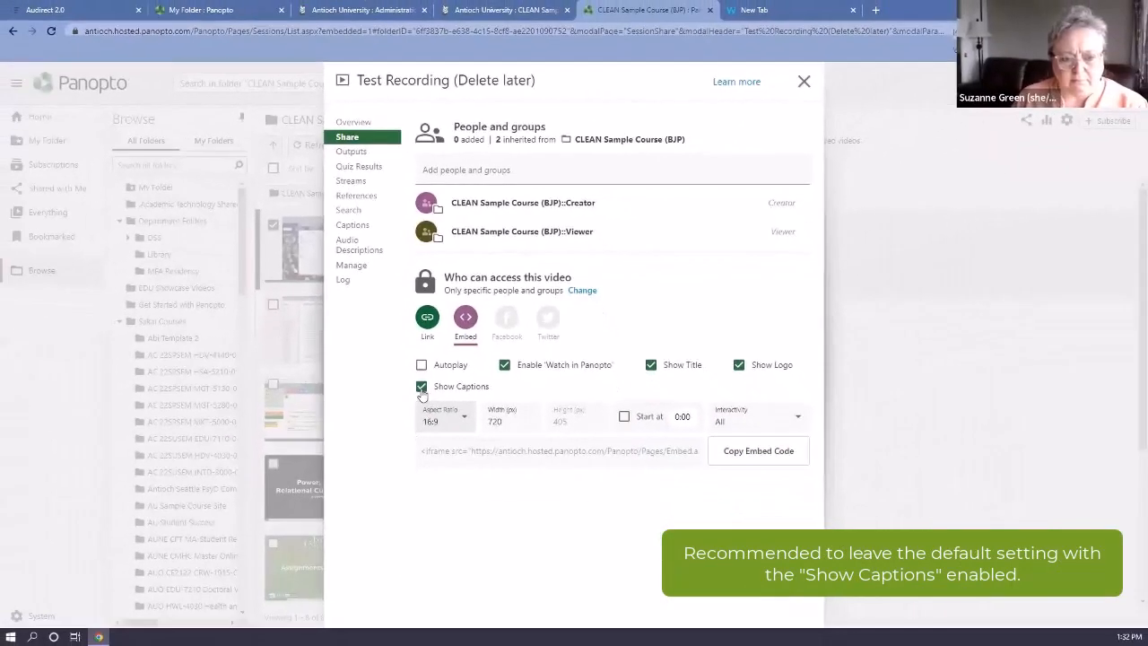
click(738, 451)
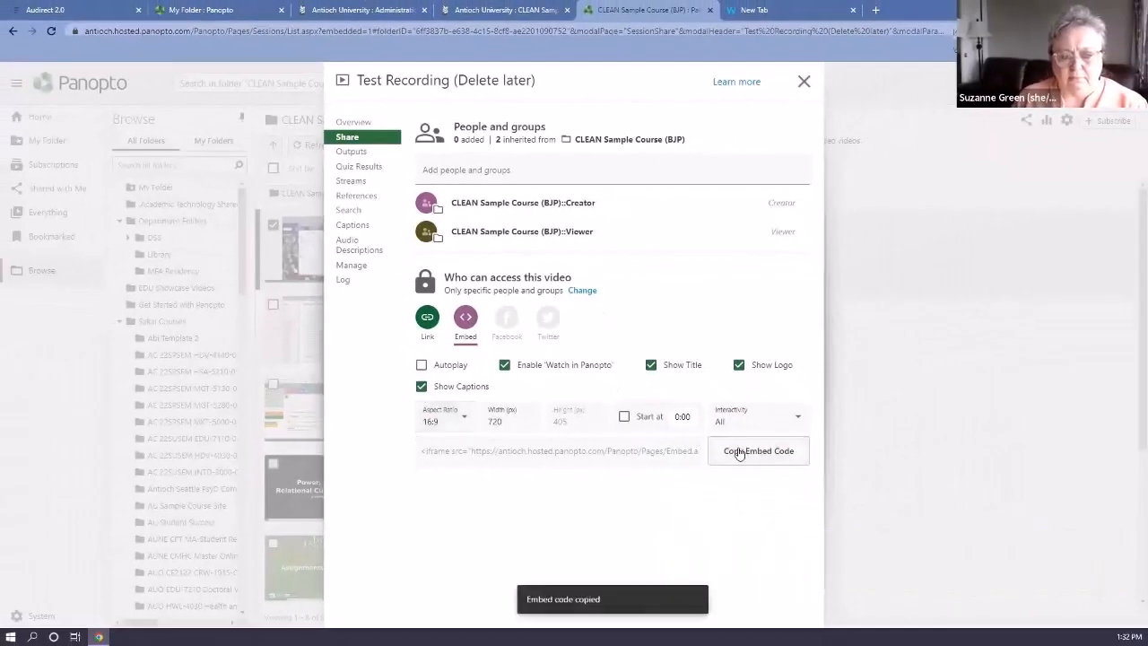
Switch to the CLEAN Sample Course site in Sakai and open the Week 8 page under Weekly Lessons.
click(468, 10)
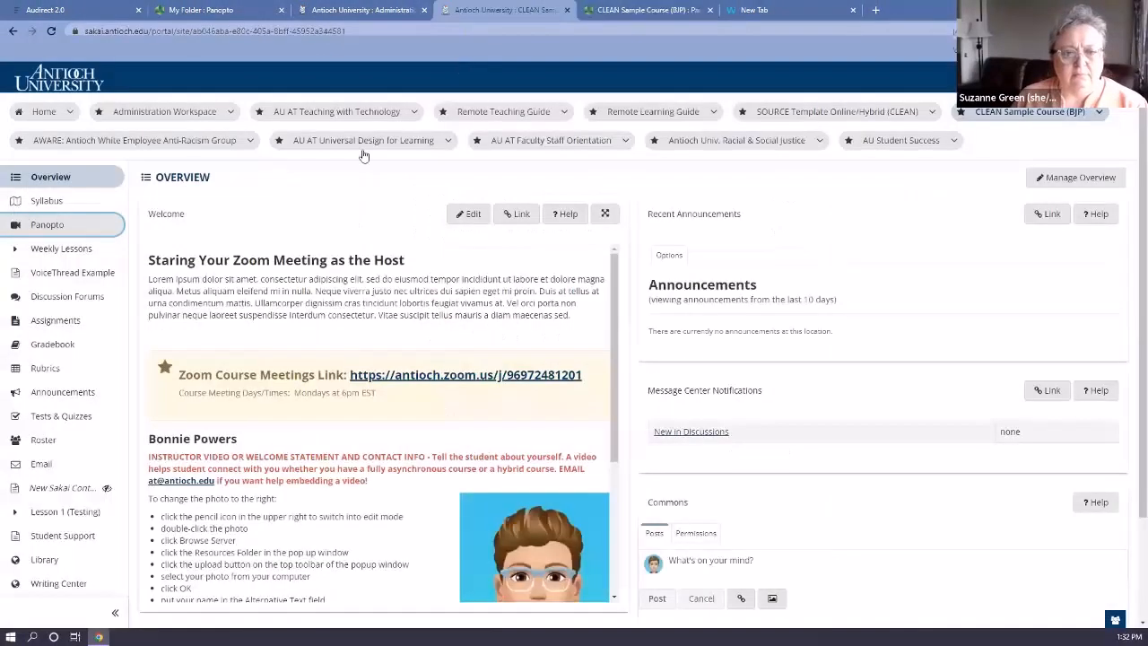
click(63, 248)
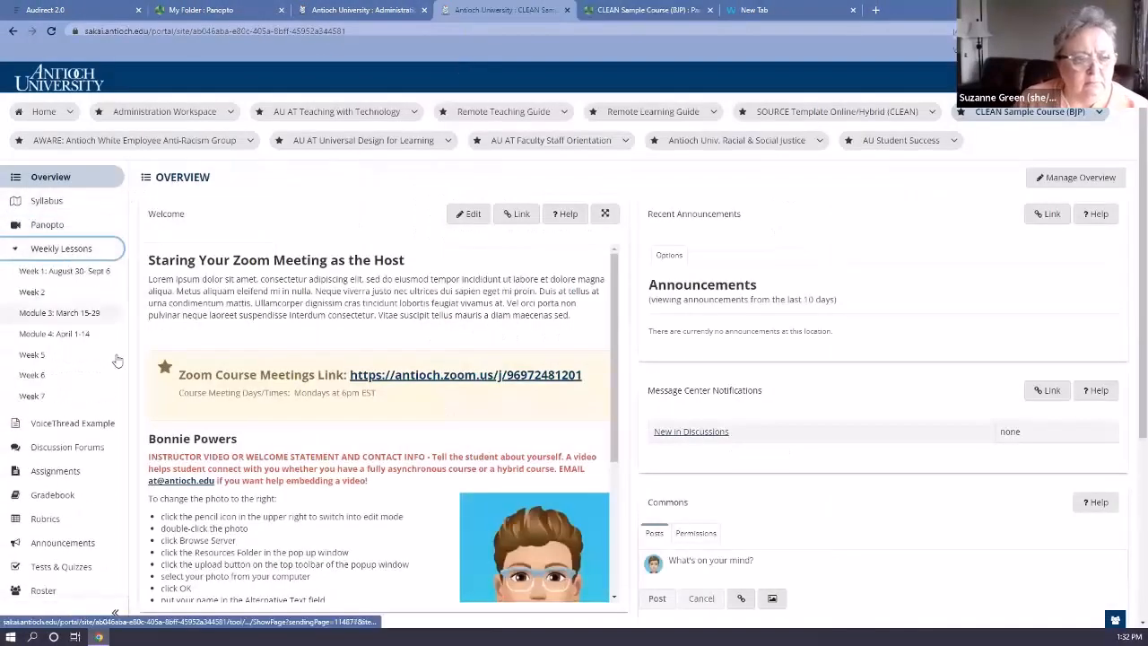
click(64, 438)
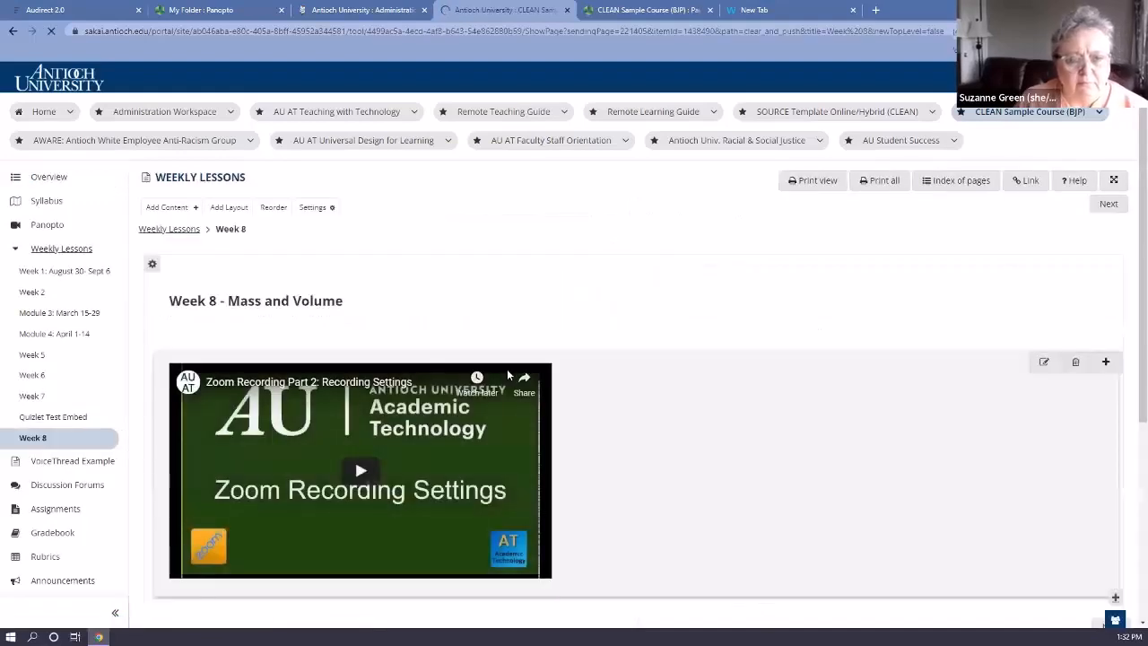
Add a text item above the Zoom Recording Settings video, paste the copied embed code into its HTML source, and save it.
scroll(507, 369, down, 4)
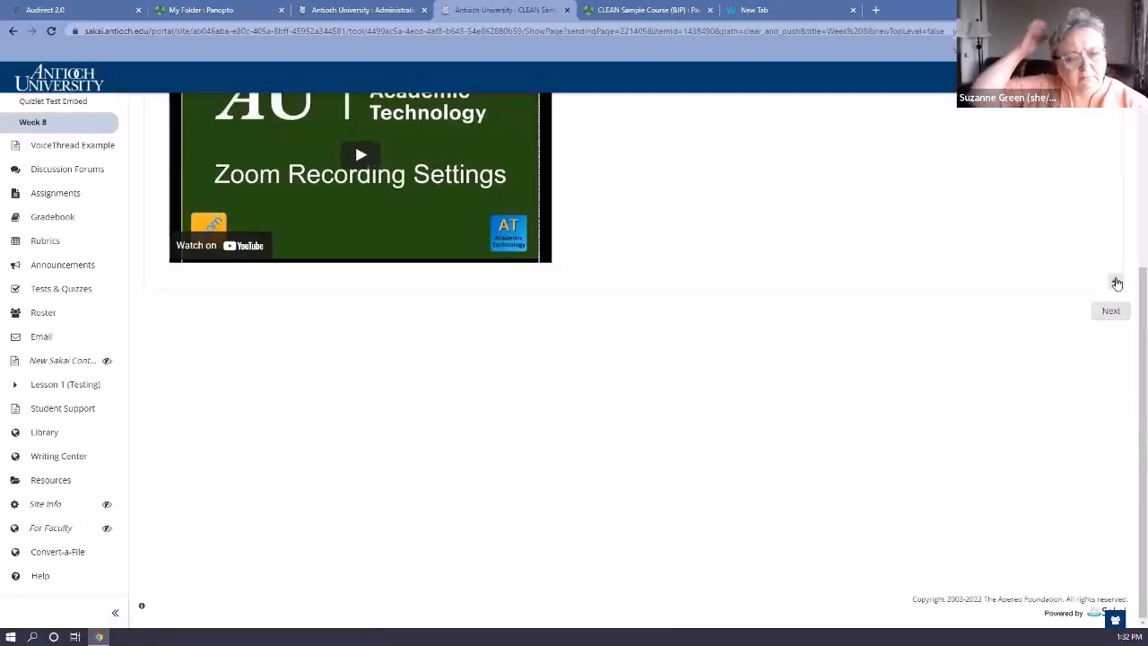
scroll(649, 441, up, 4)
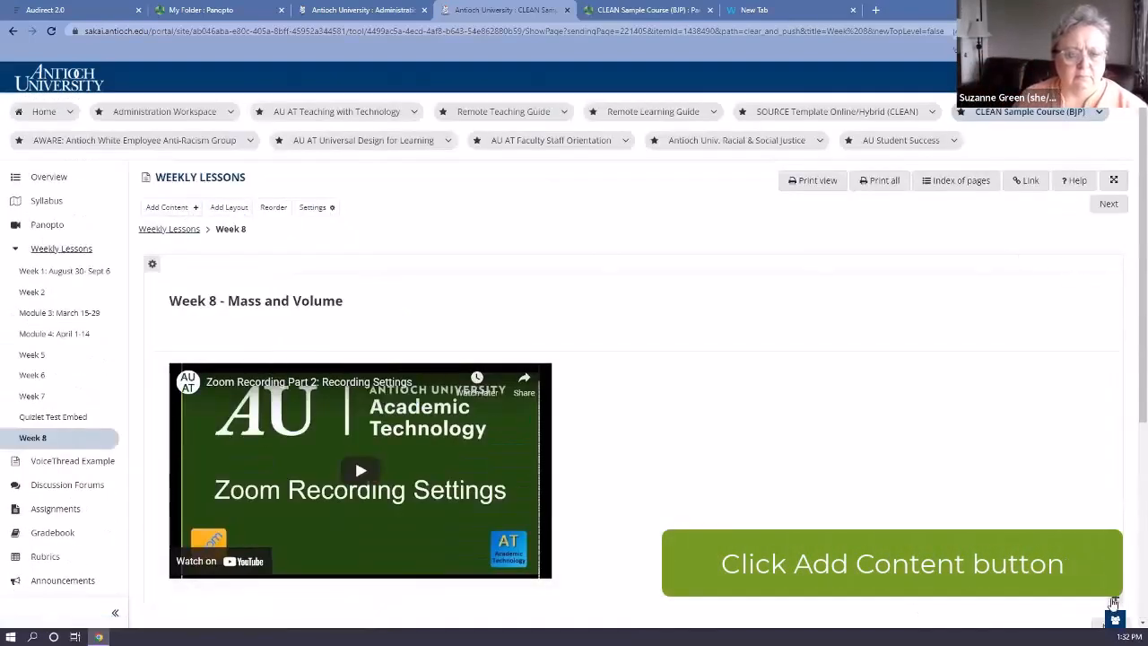
click(1106, 360)
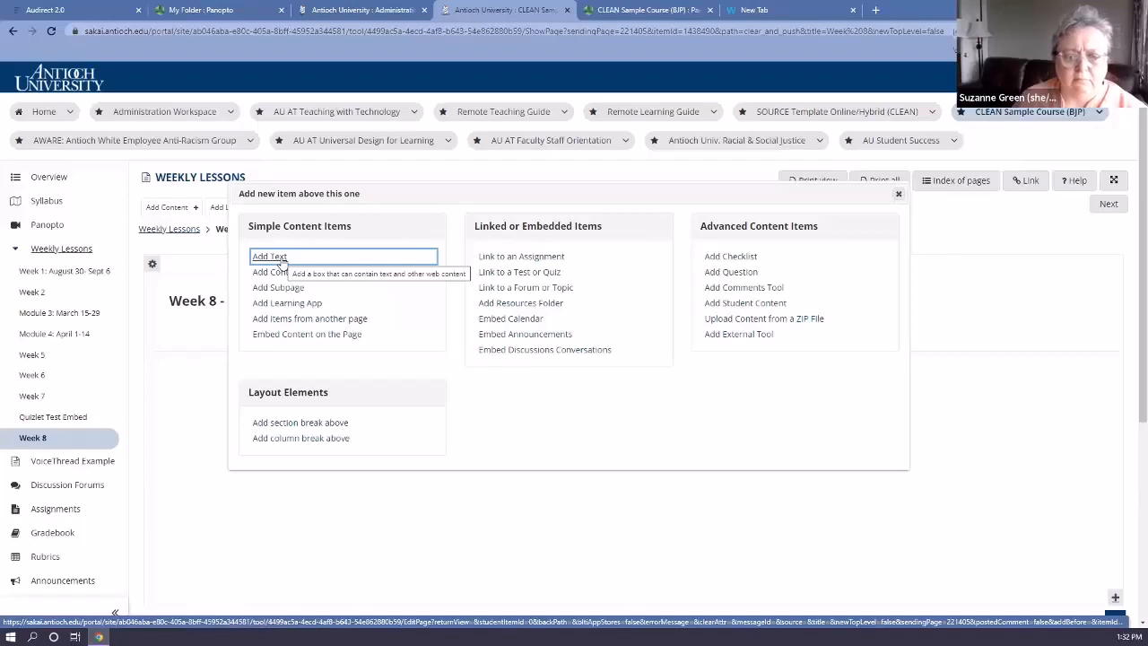
click(281, 260)
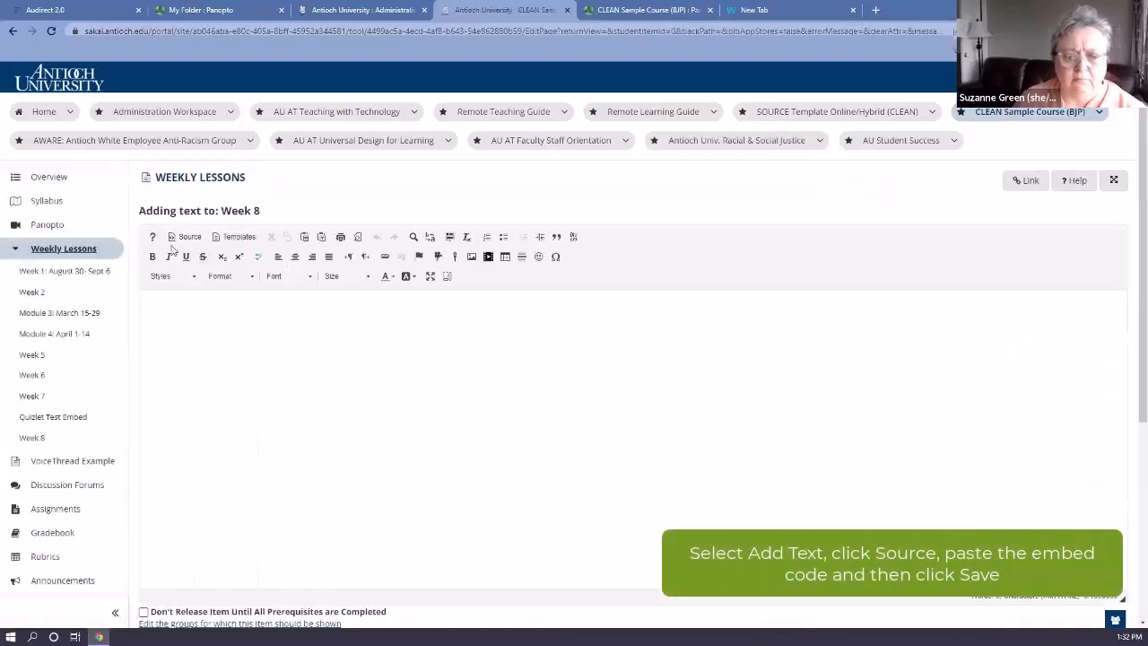
click(183, 237)
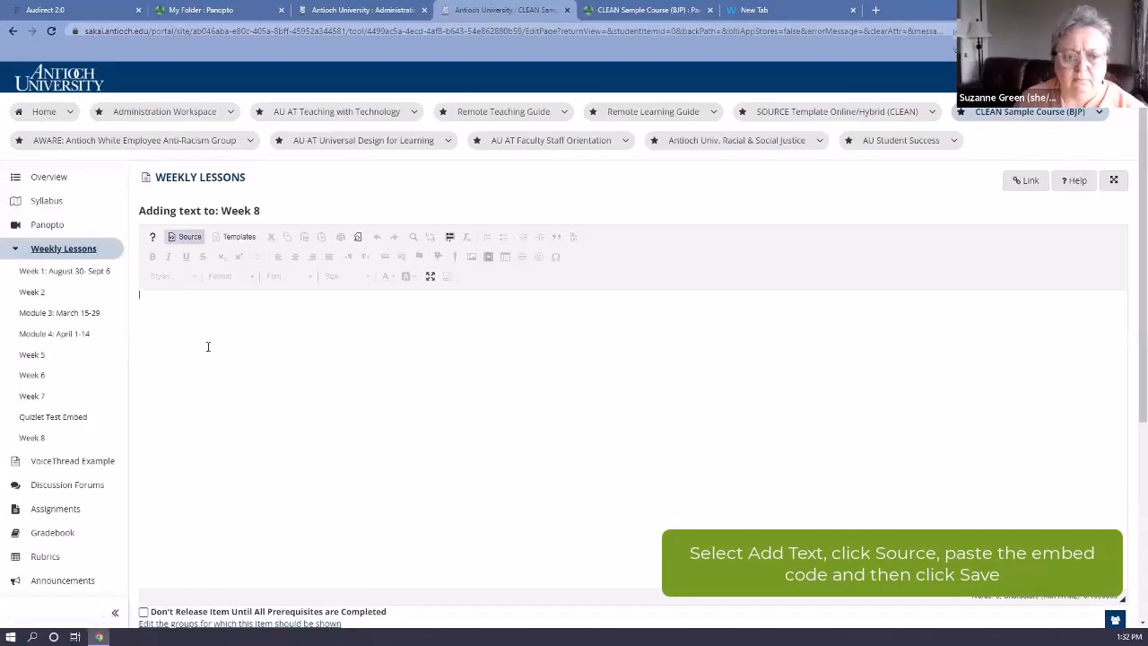
key(ctrl+v)
scroll(210, 349, down, 5)
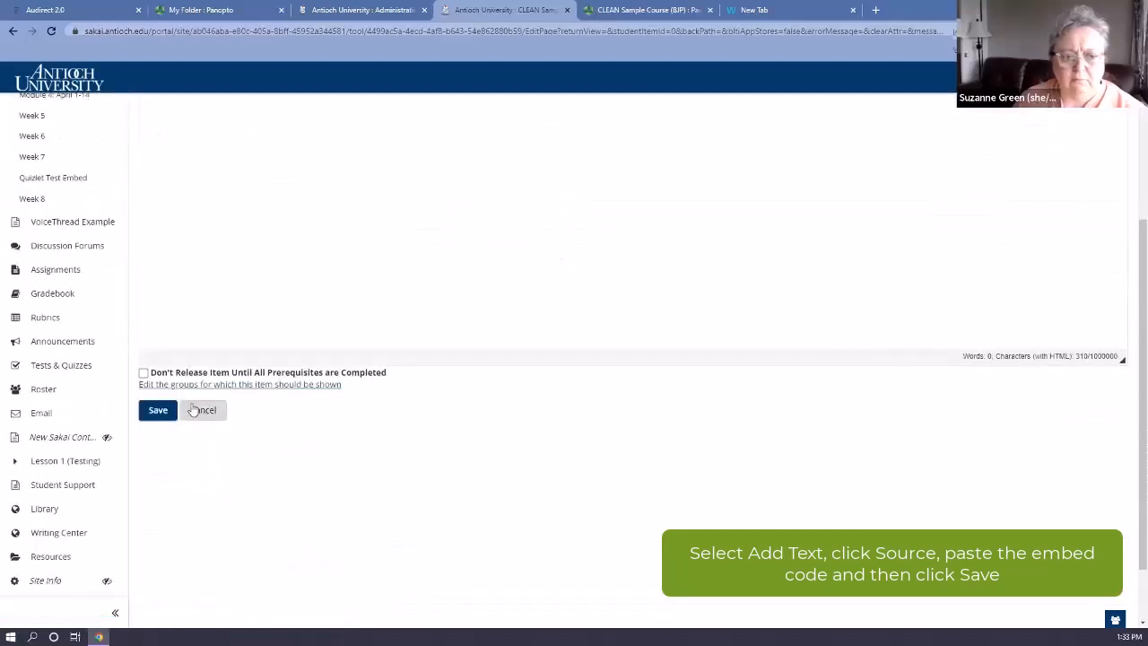
click(153, 406)
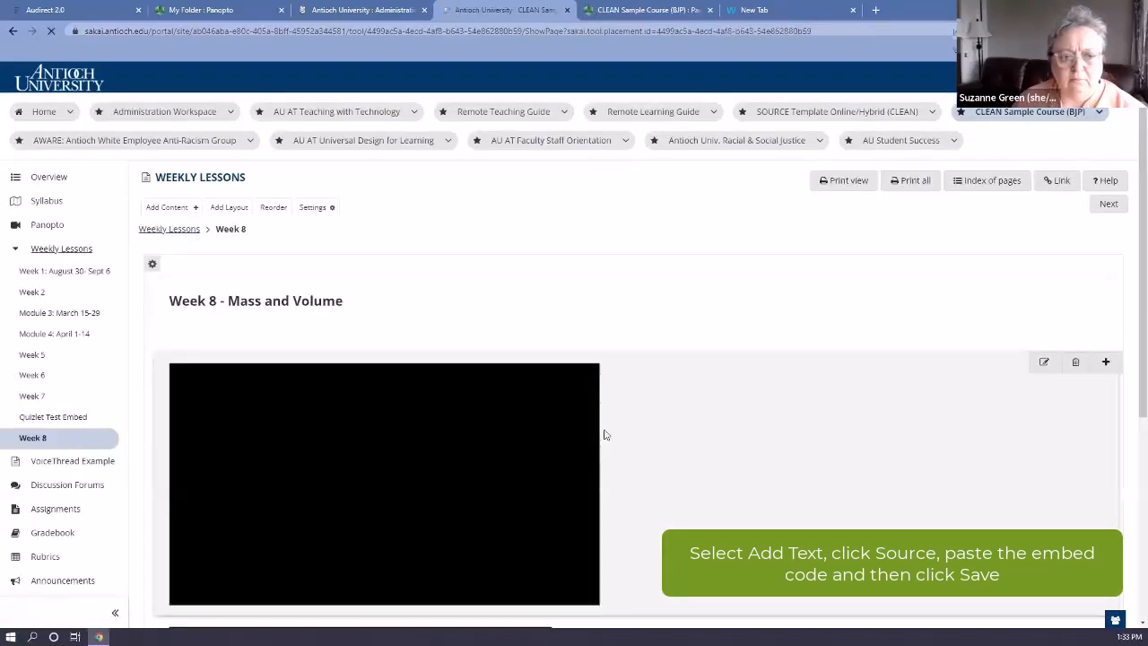
scroll(721, 430, down, 2)
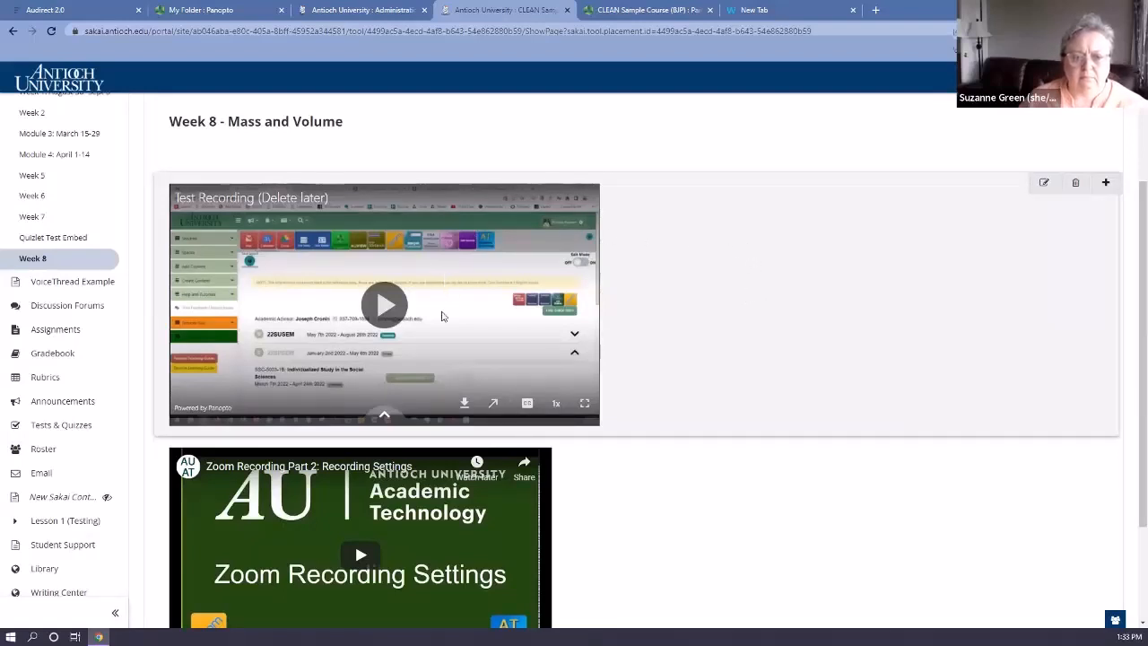
Start a new text item above the embedded Test Recording (Delete later) and open the Panopto video picker for it.
scroll(441, 315, up, 2)
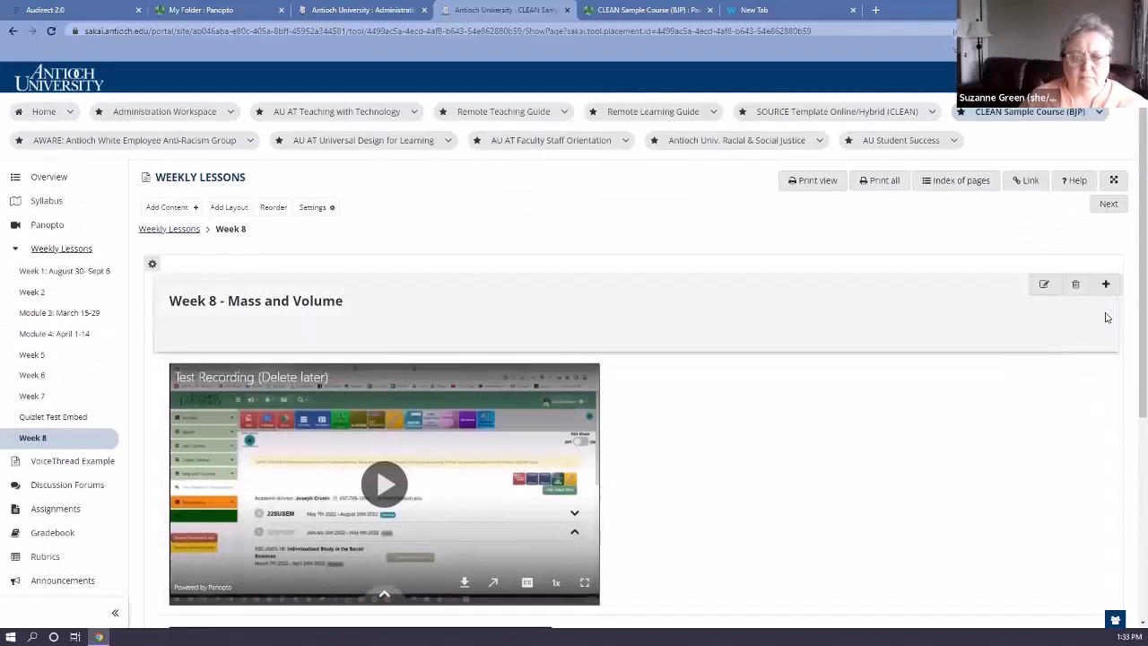
click(1105, 284)
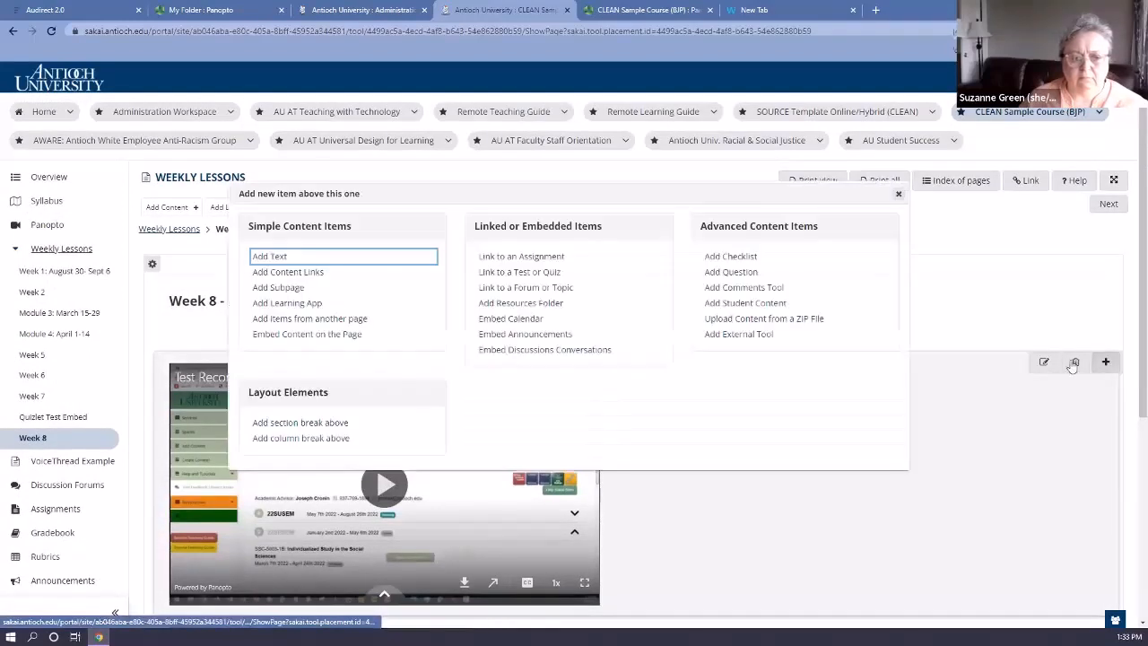
click(275, 260)
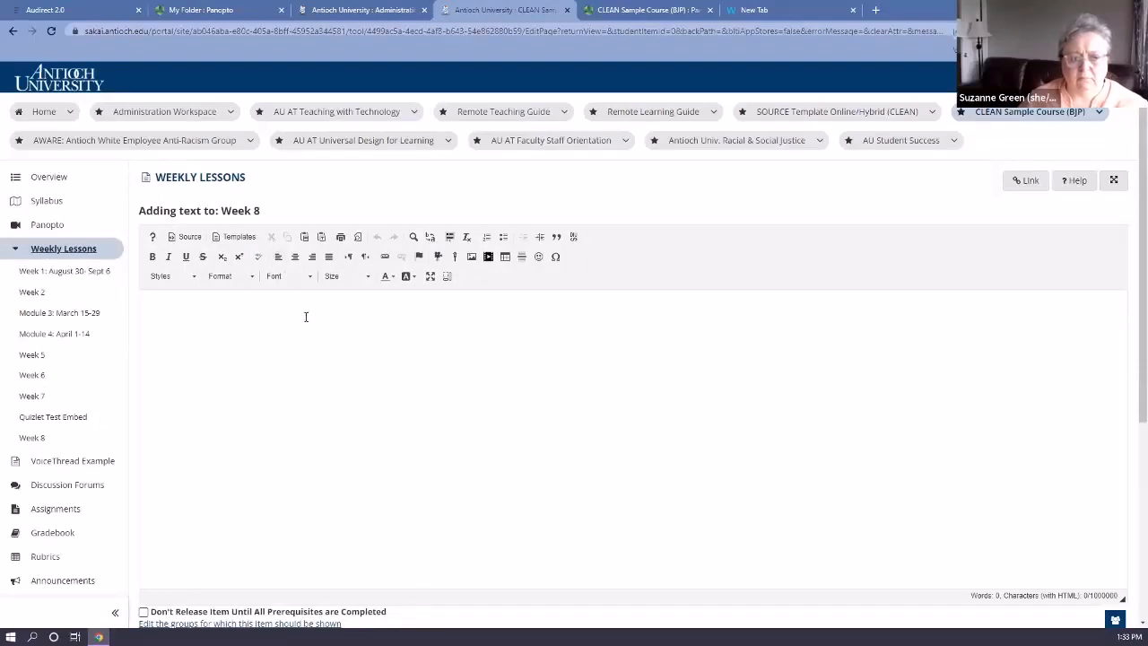
click(437, 258)
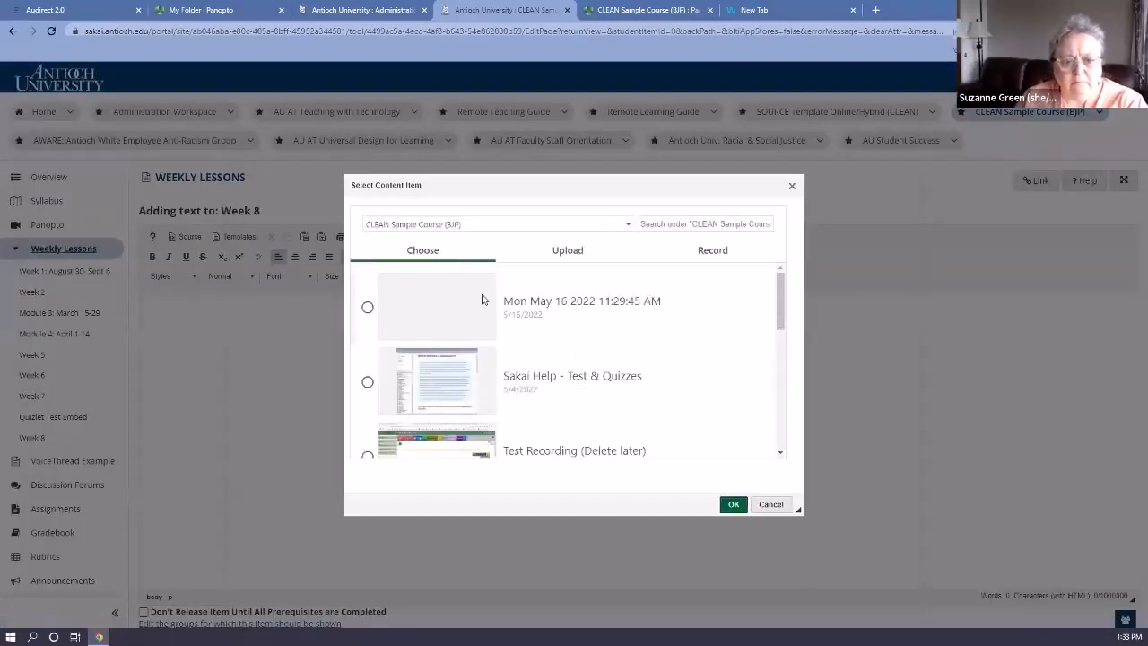
Insert the interview video dated 4/8/2022 from the CLEAN Sample Course (BJP) folder and save the text item.
scroll(570, 375, down, 2)
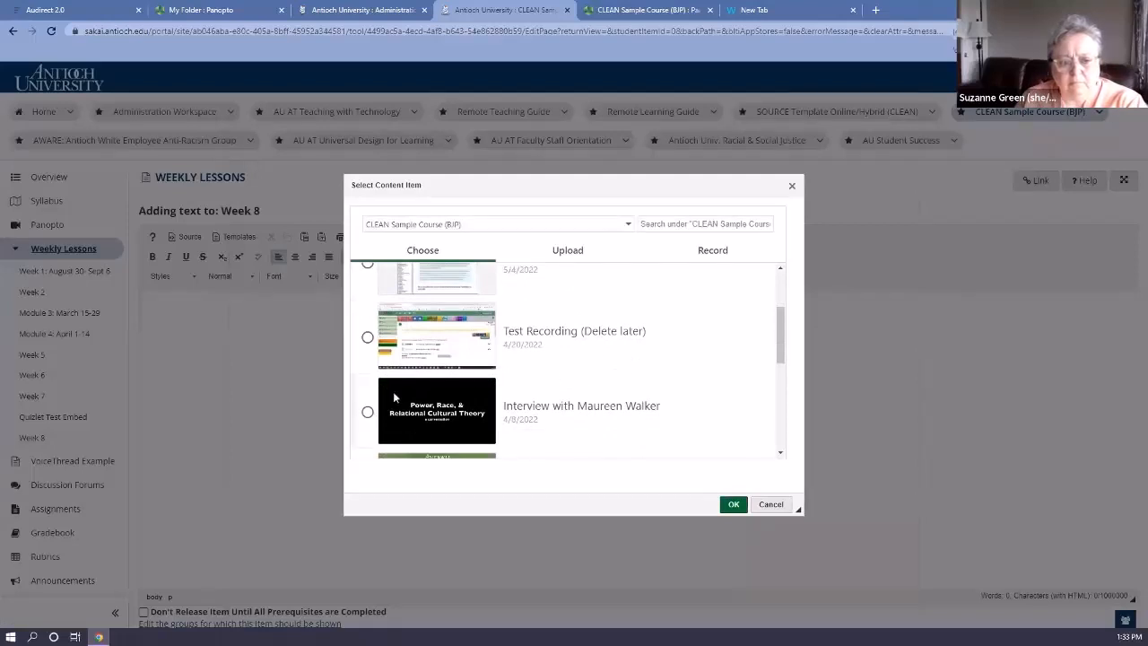
click(368, 414)
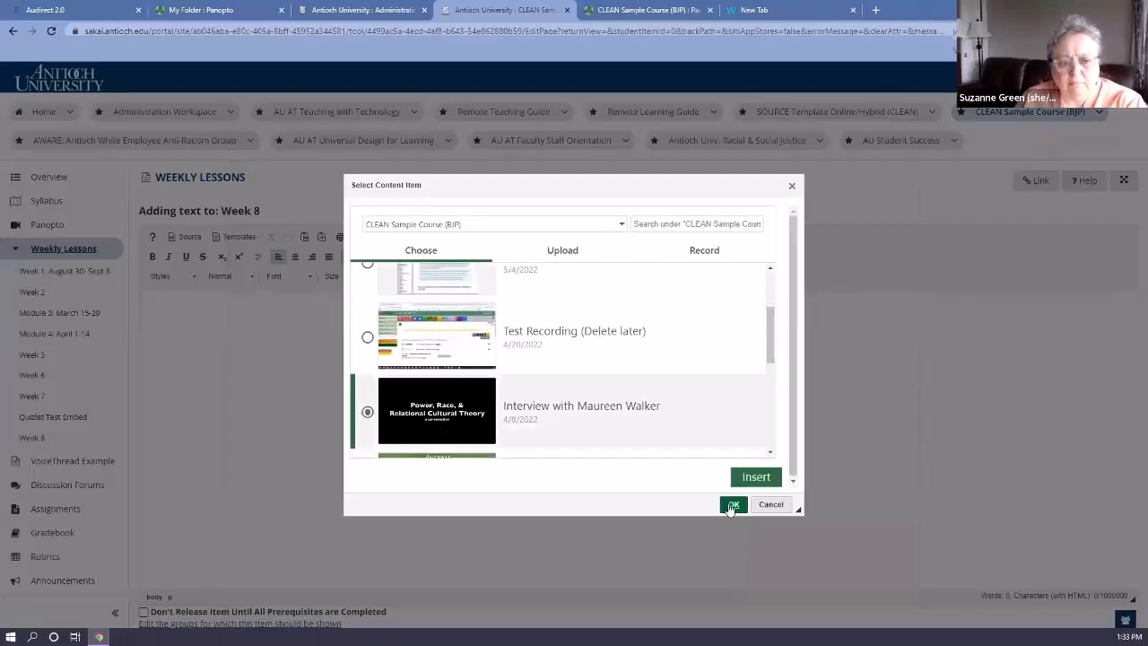
click(753, 478)
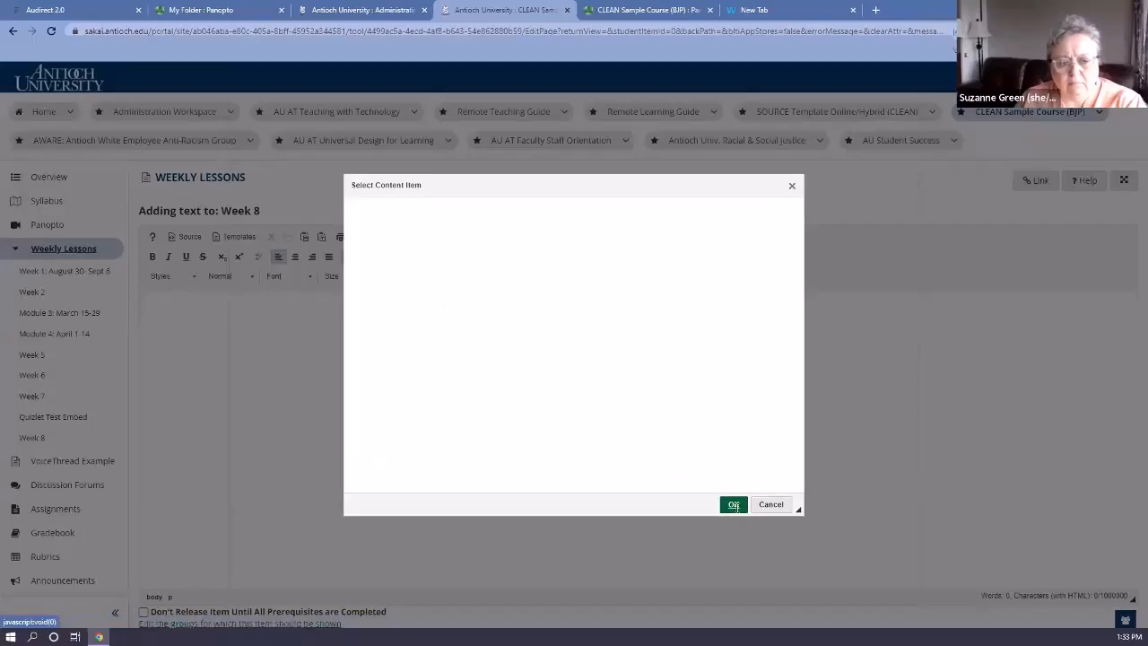
click(732, 504)
scroll(428, 386, down, 2)
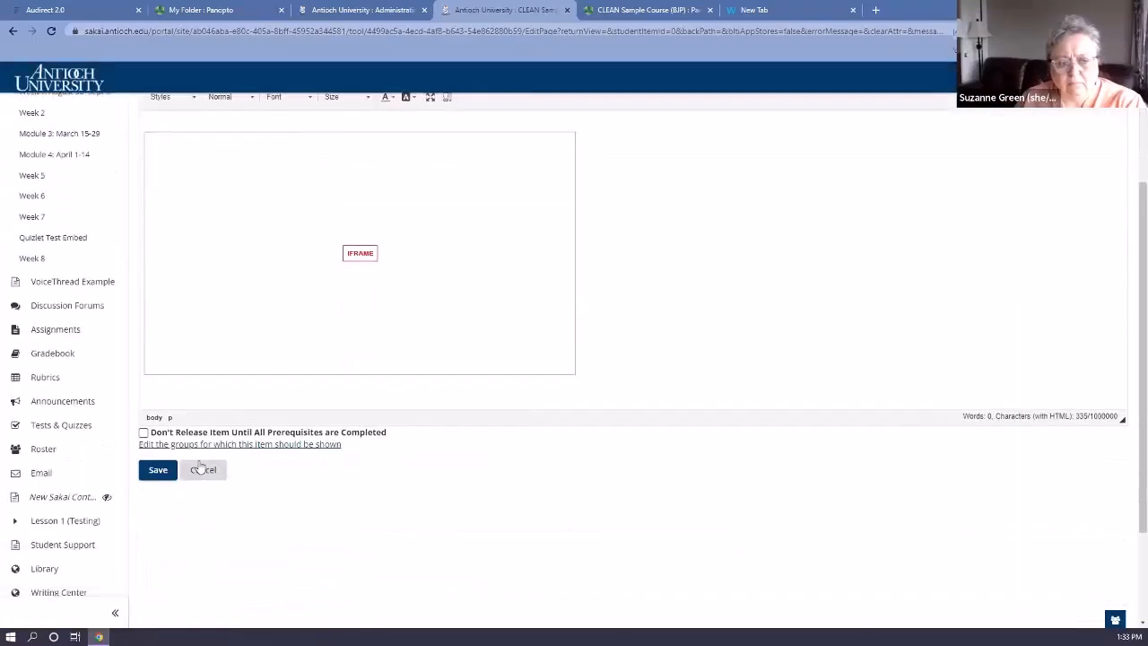
click(157, 470)
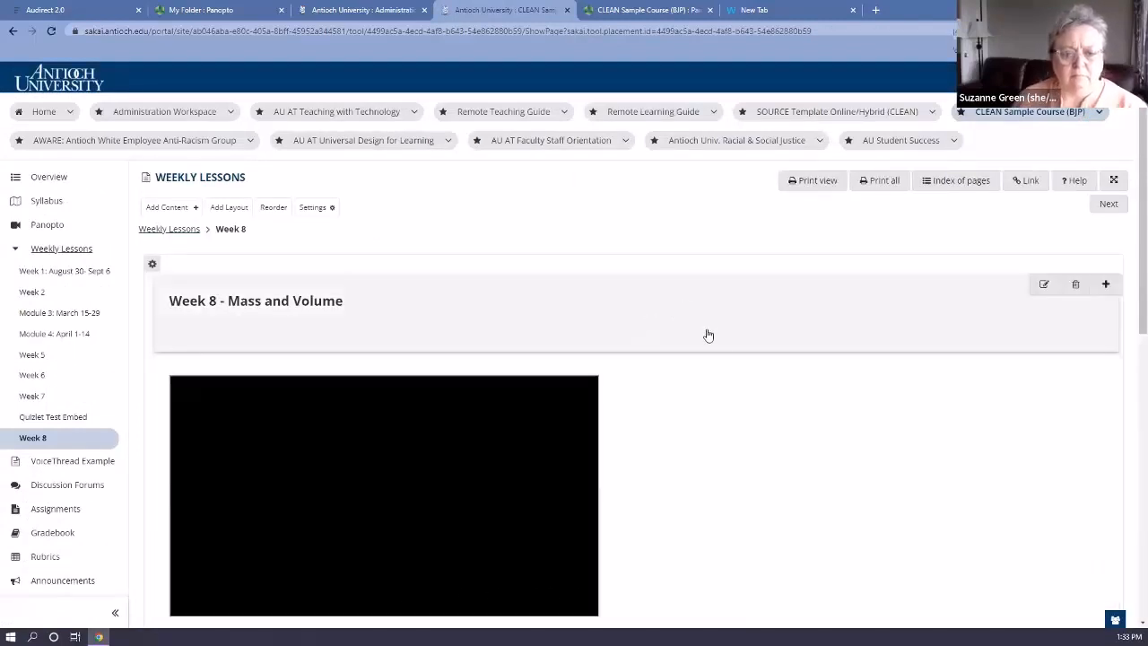
Start adding an item above the embedded interview video, and copy the sharing link of Test Recording (Delete later) in Panopto.
scroll(741, 368, down, 2)
scroll(744, 375, down, 1)
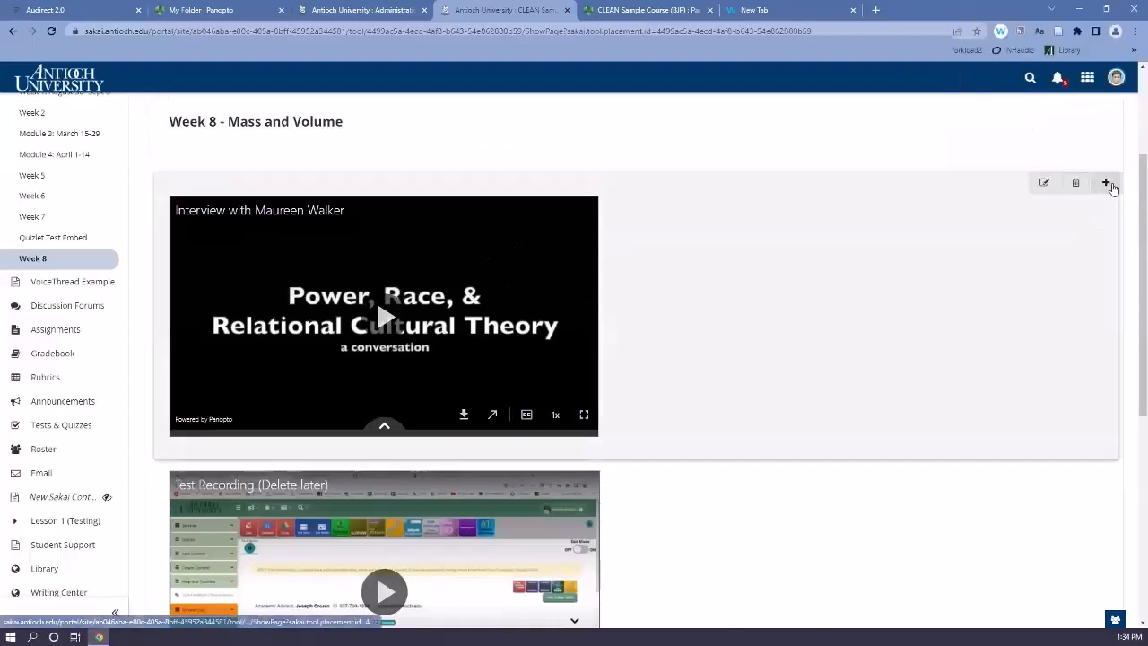
click(1109, 184)
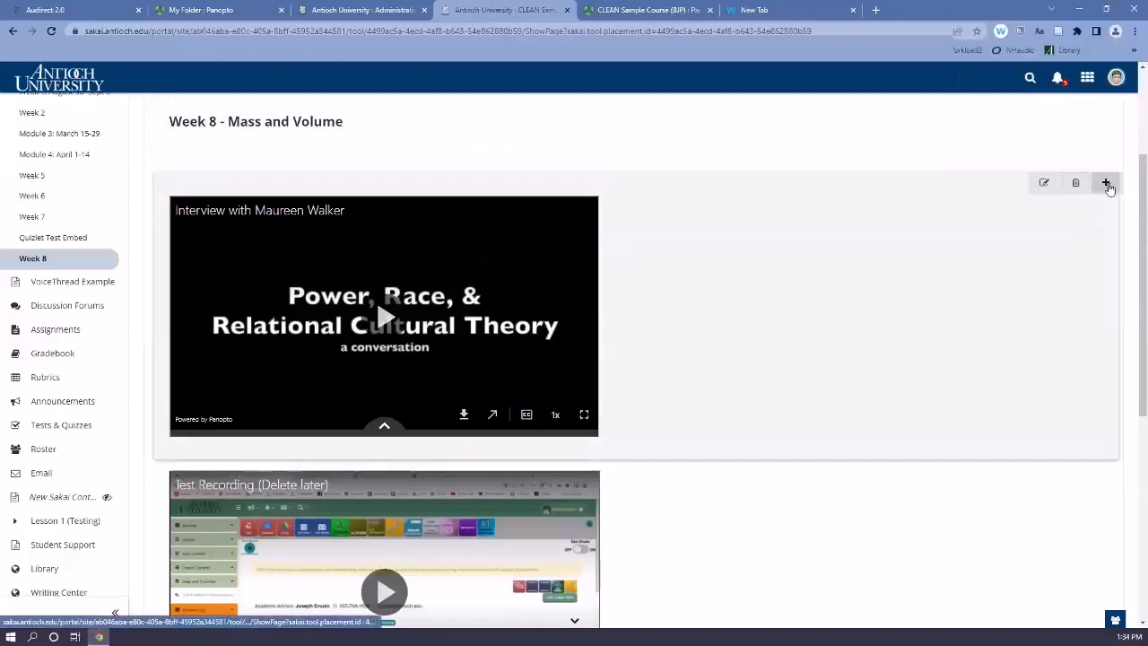
click(631, 9)
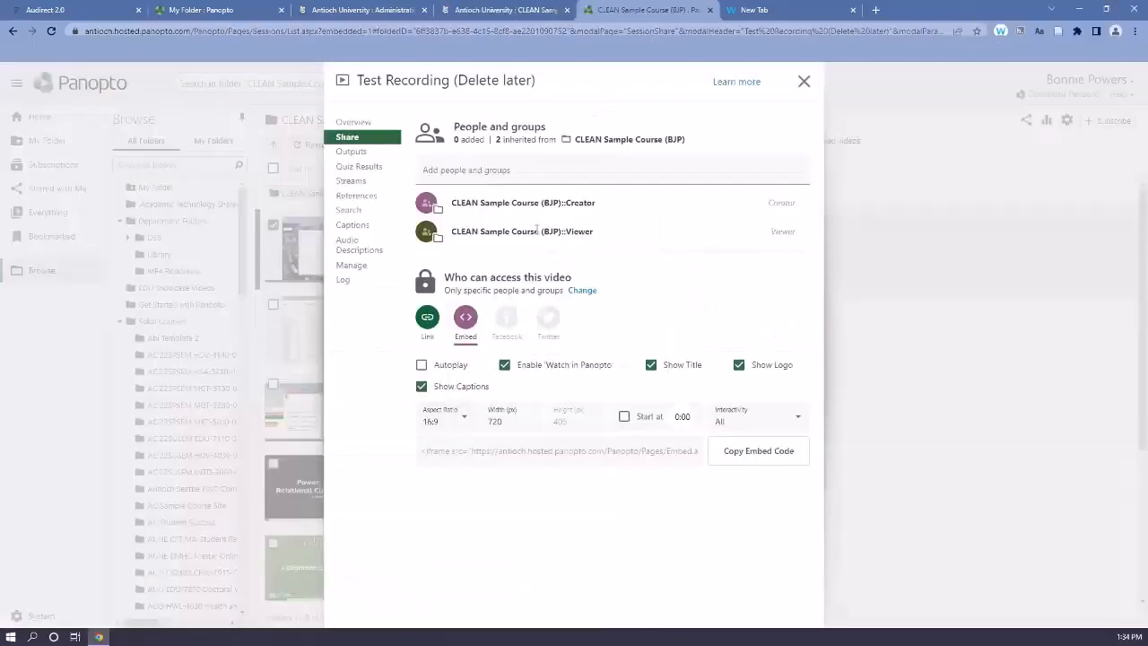
click(426, 323)
click(692, 370)
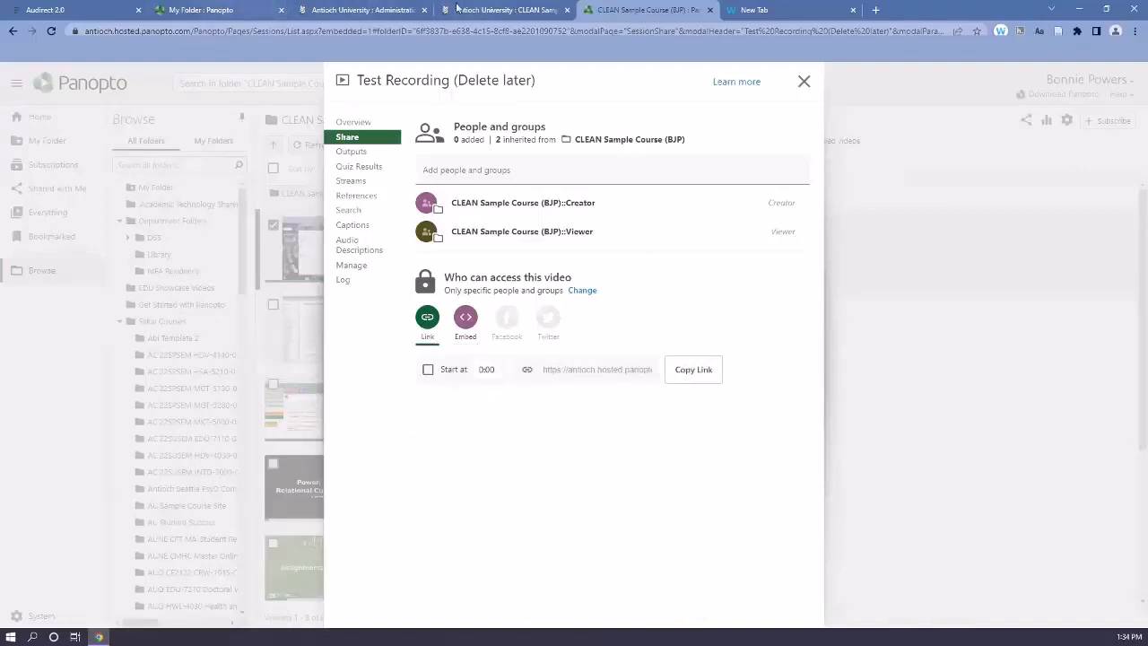
Return to the Week 8 page in Sakai and write "Watch this video" in a new text item.
click(498, 9)
click(282, 257)
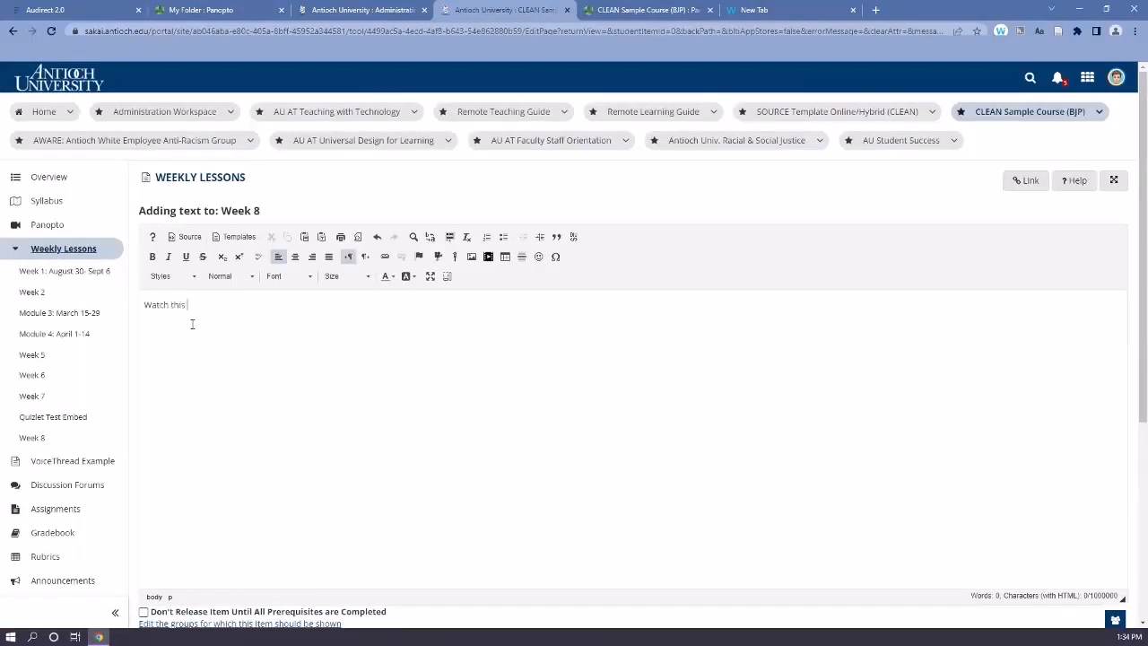
text(Watch this video)
Link the "Watch this video" text to the copied Panopto URL and save the text item.
drag(239, 304, 94, 307)
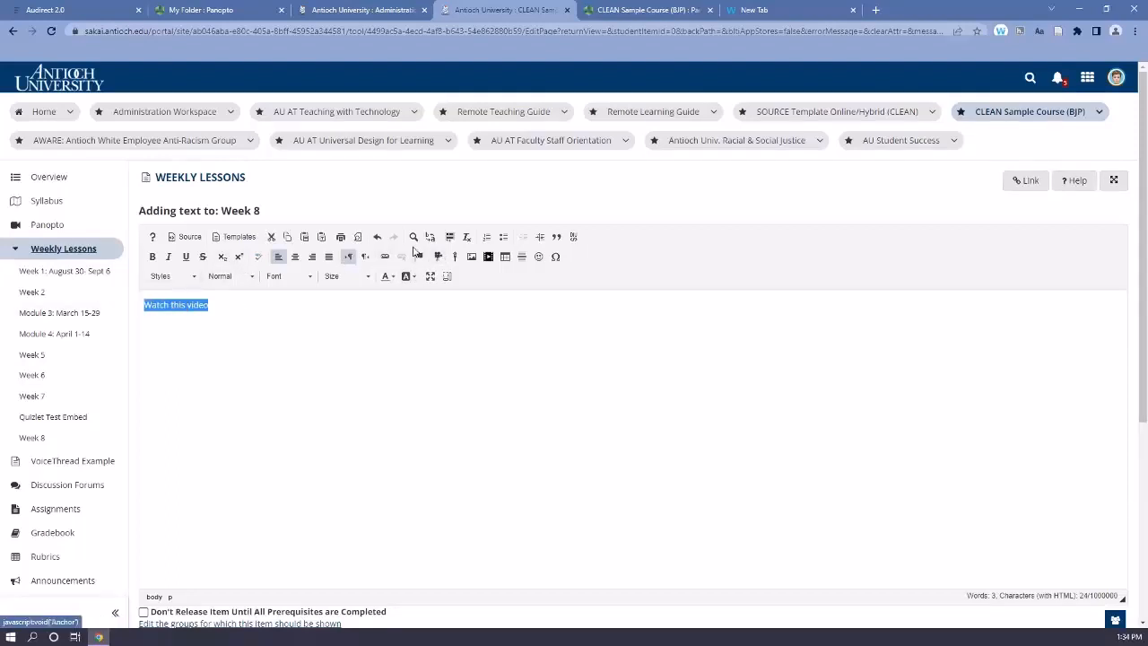
click(388, 258)
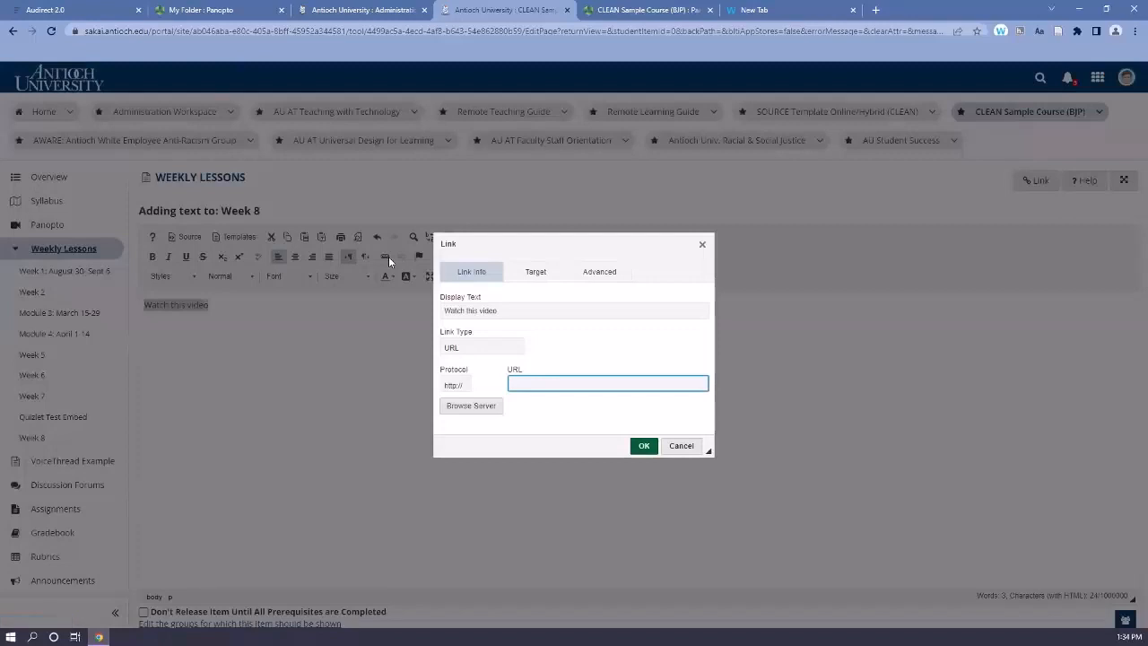
key(ctrl+v)
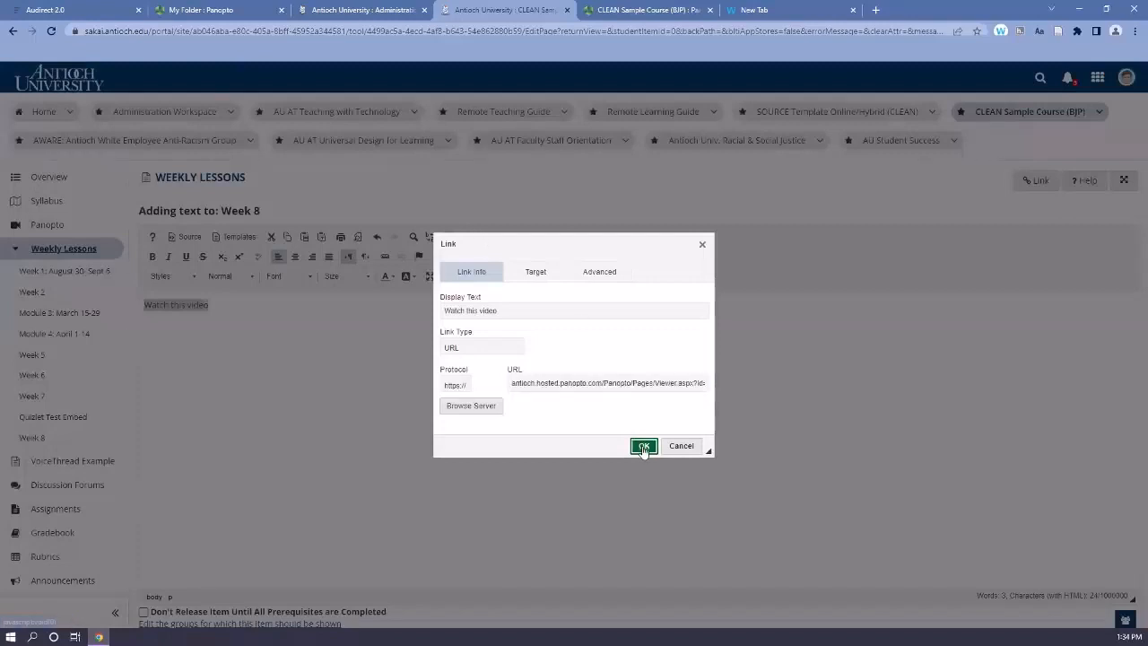
click(644, 446)
scroll(223, 546, down, 2)
click(167, 533)
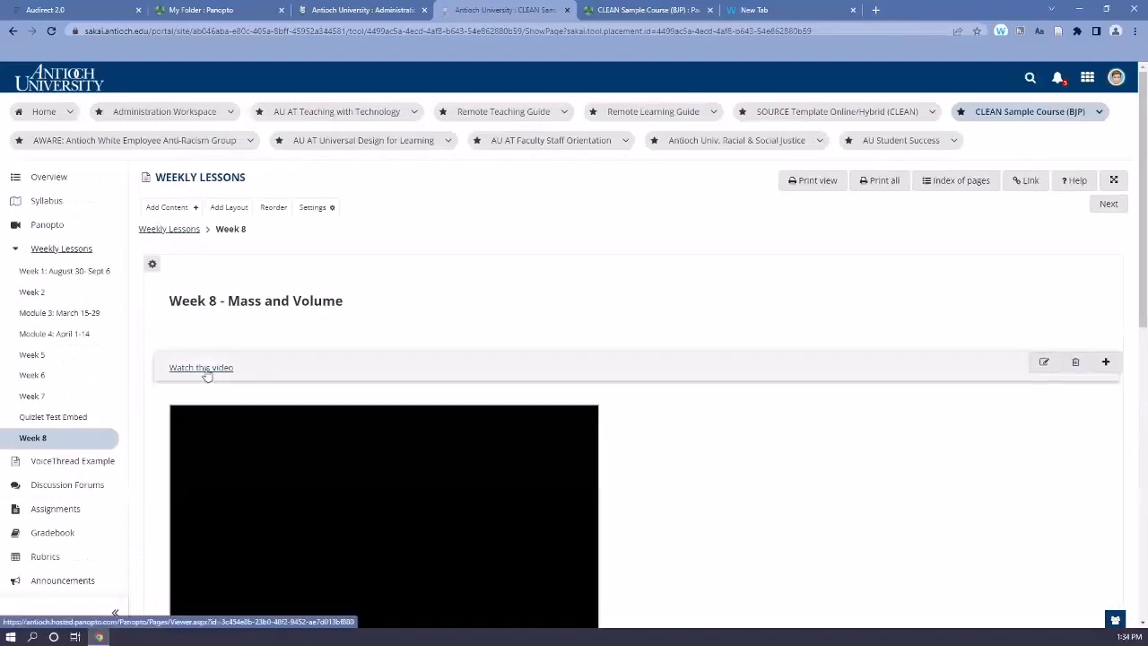
Follow the "Watch this video" link, view the video's discussion in the Panopto viewer, and close the viewer to return to Week 8.
click(203, 368)
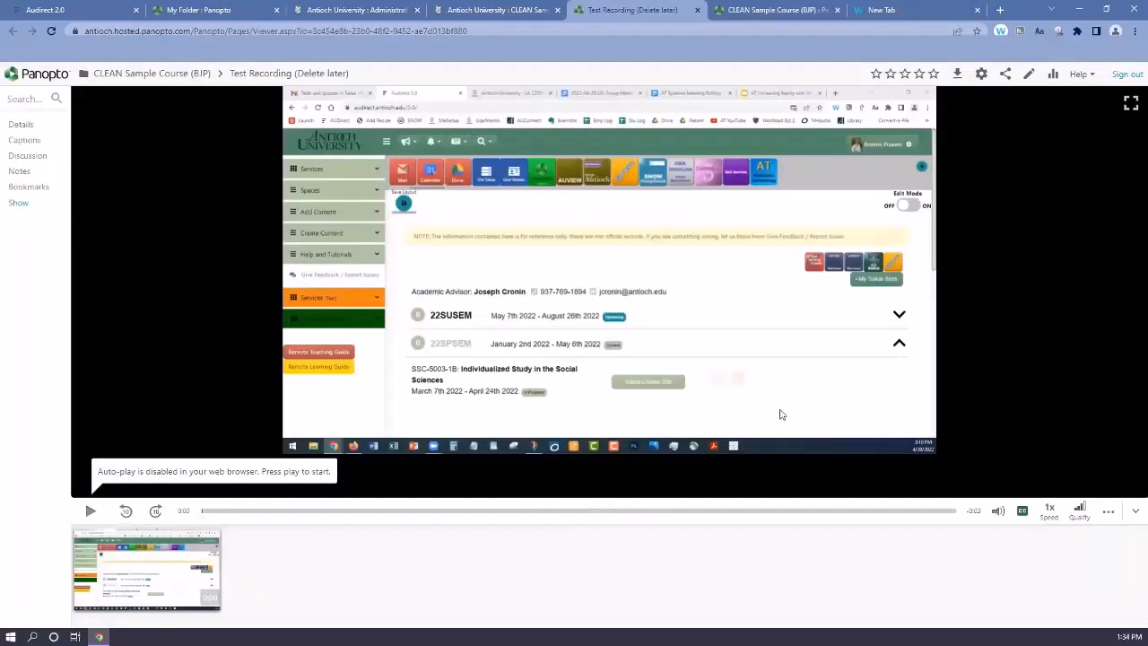
click(27, 157)
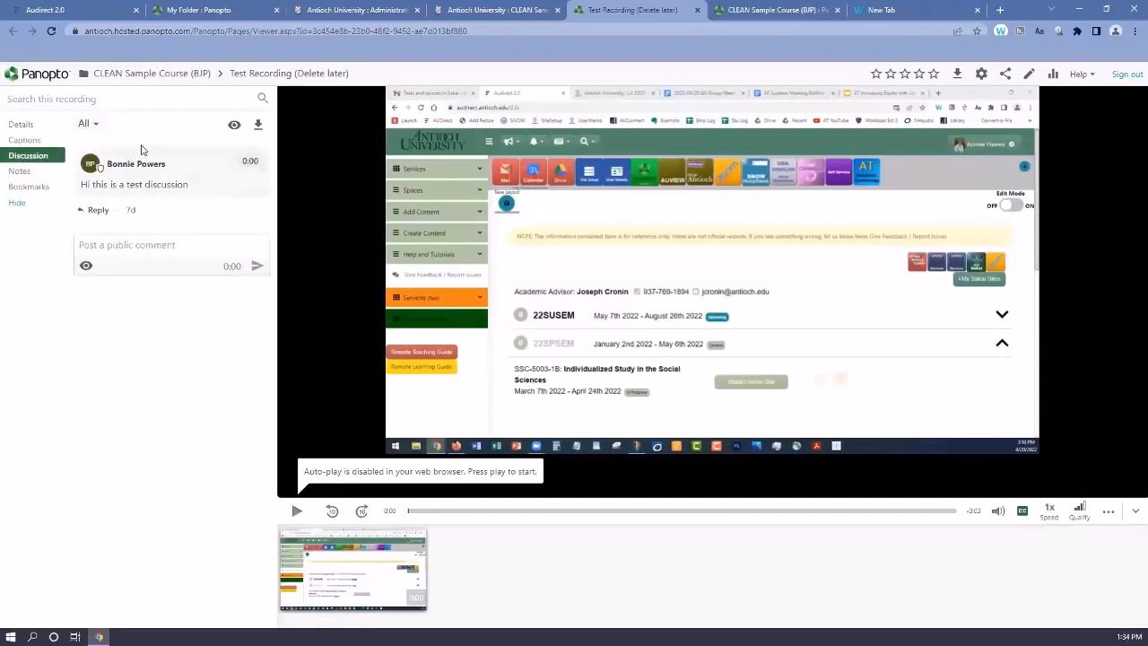
mouse_move(145, 156)
click(468, 11)
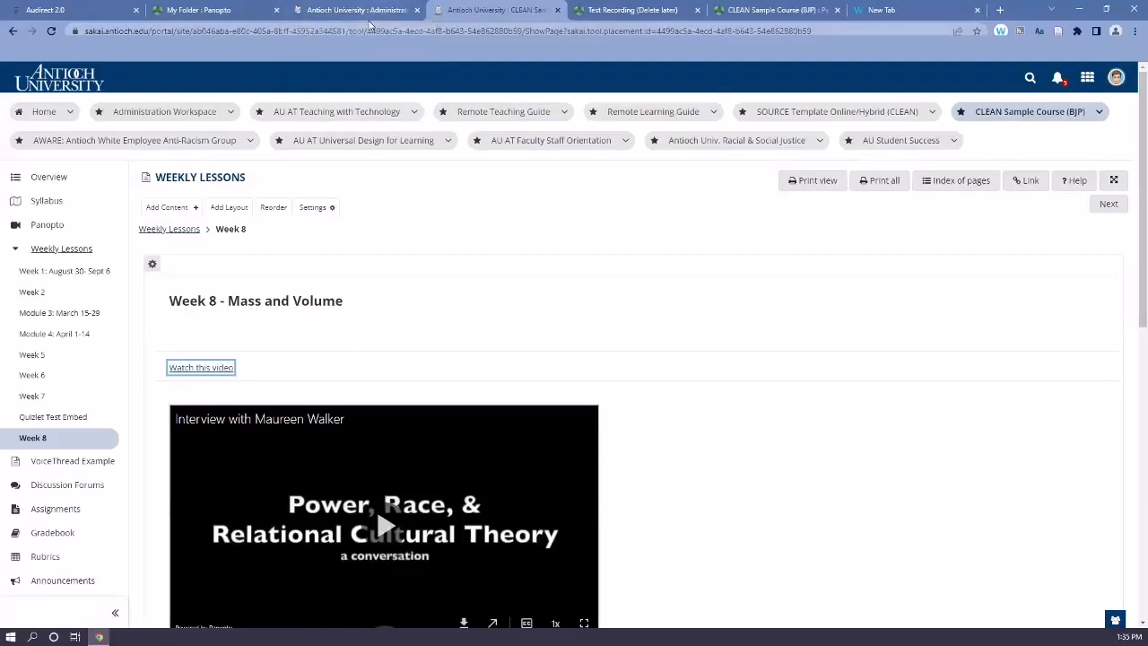
click(697, 10)
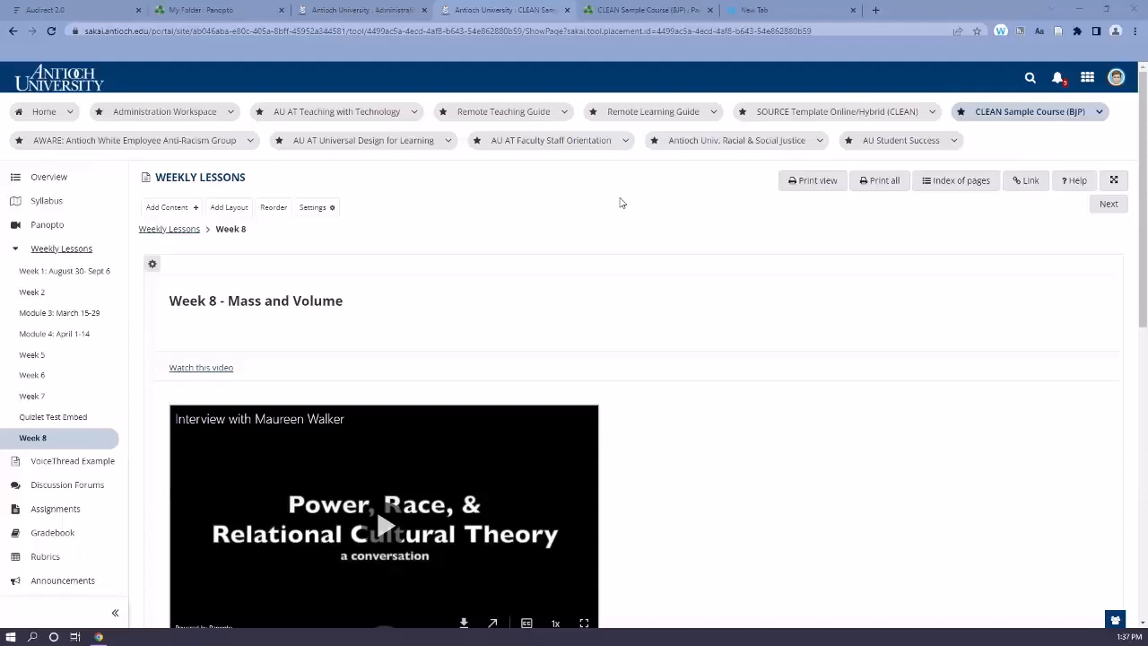
Close the sharing settings in Panopto and launch the Panopto for Windows recorder for a new recording in CLEAN Sample Course (BJP).
click(622, 6)
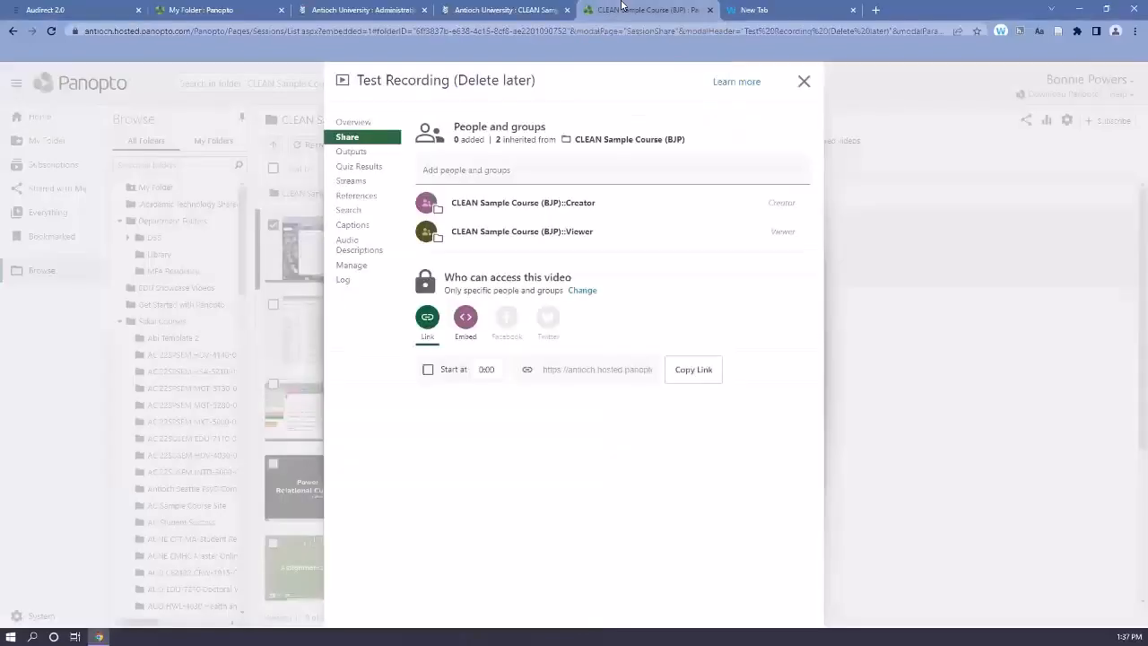
click(804, 81)
click(448, 83)
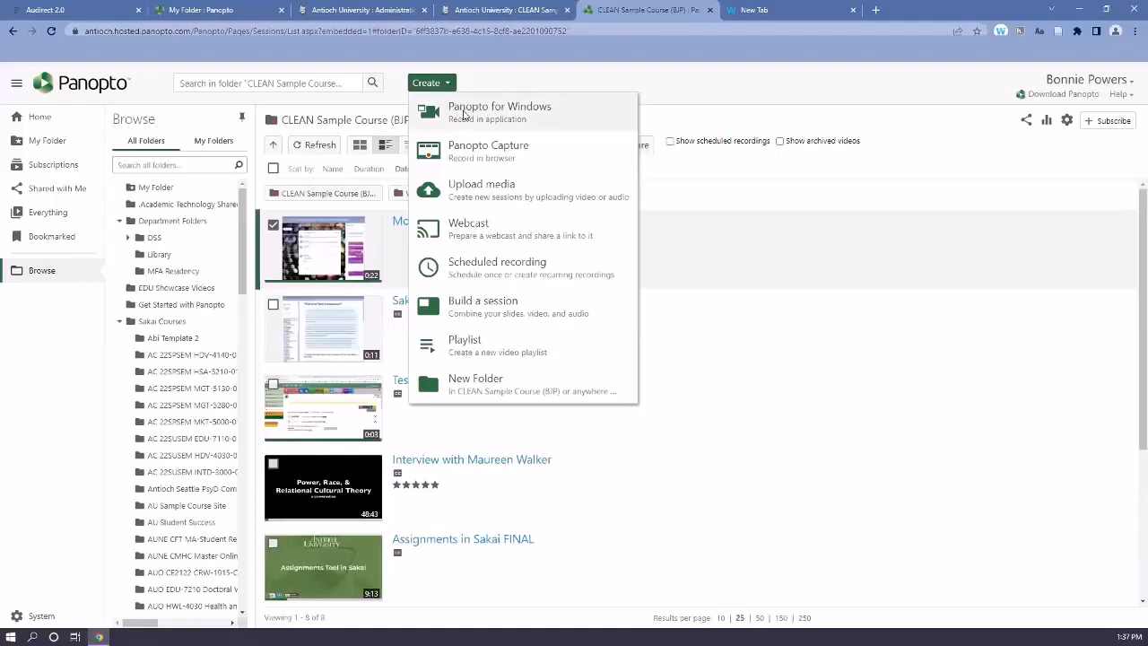
click(463, 114)
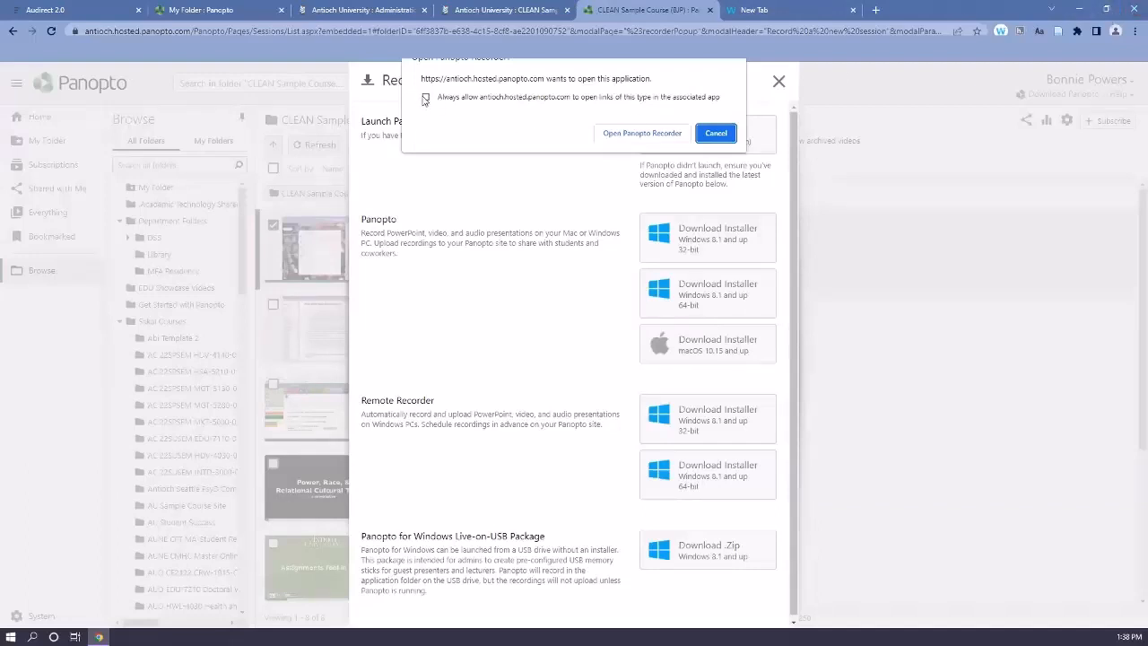
click(628, 133)
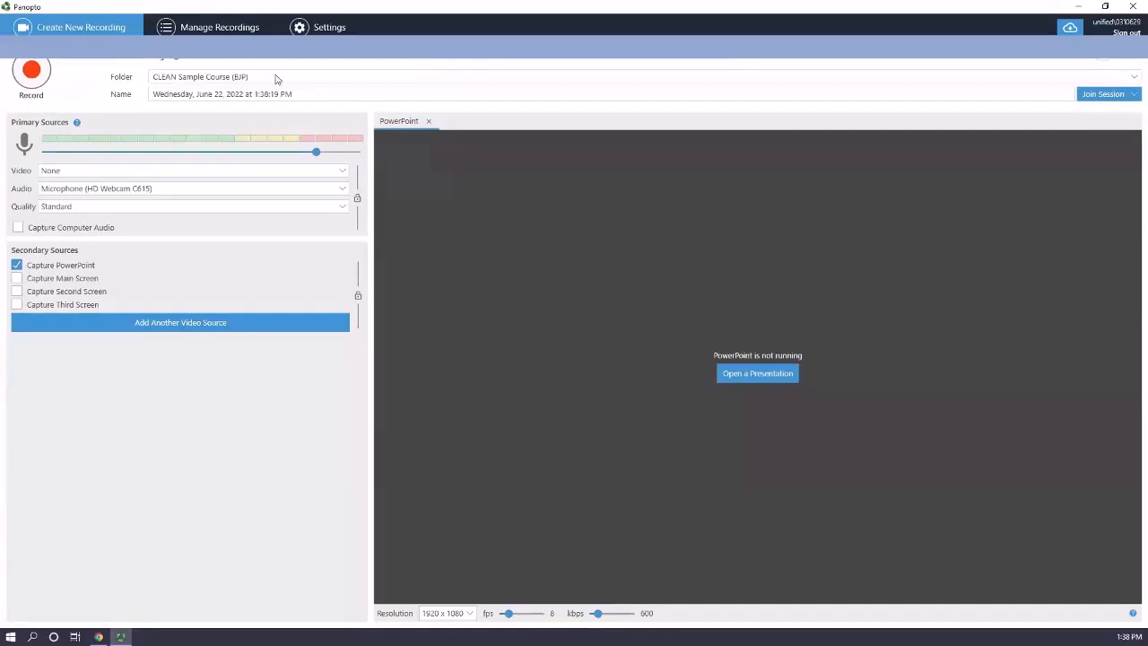
View the available destination folders for the new recording, and minimize the Panopto recorder to return to the browser.
click(139, 77)
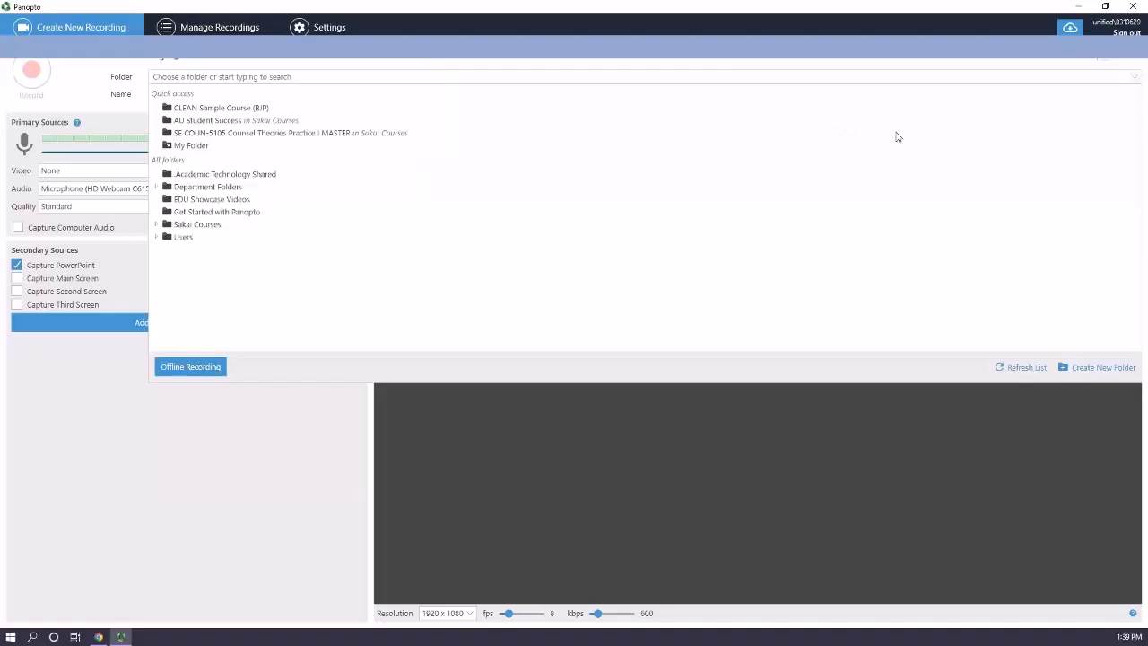
click(1078, 9)
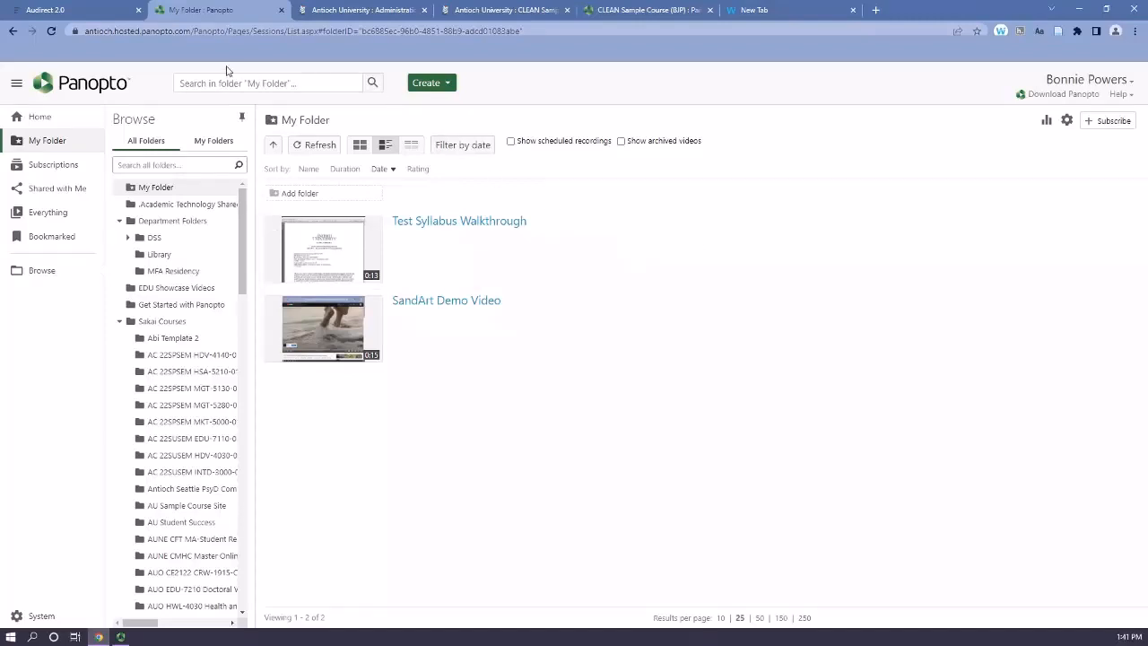
Switch to AUDirect, open Panopto from its quick links, and view the folder list beside My Folder.
click(102, 11)
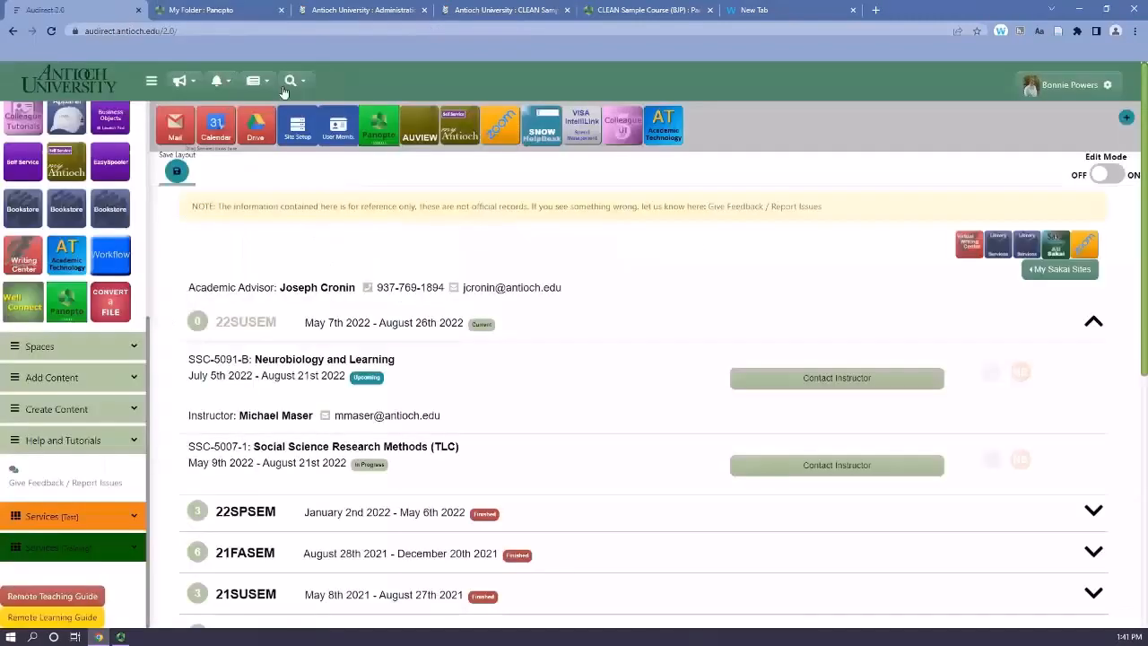
click(380, 135)
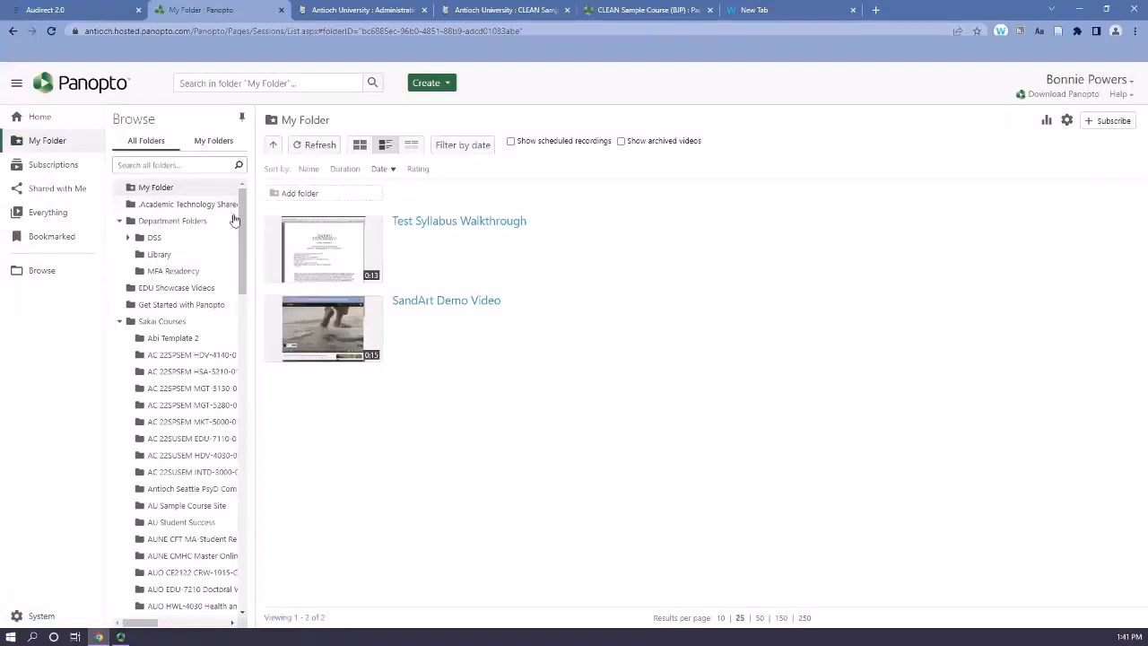
drag(241, 226, 243, 236)
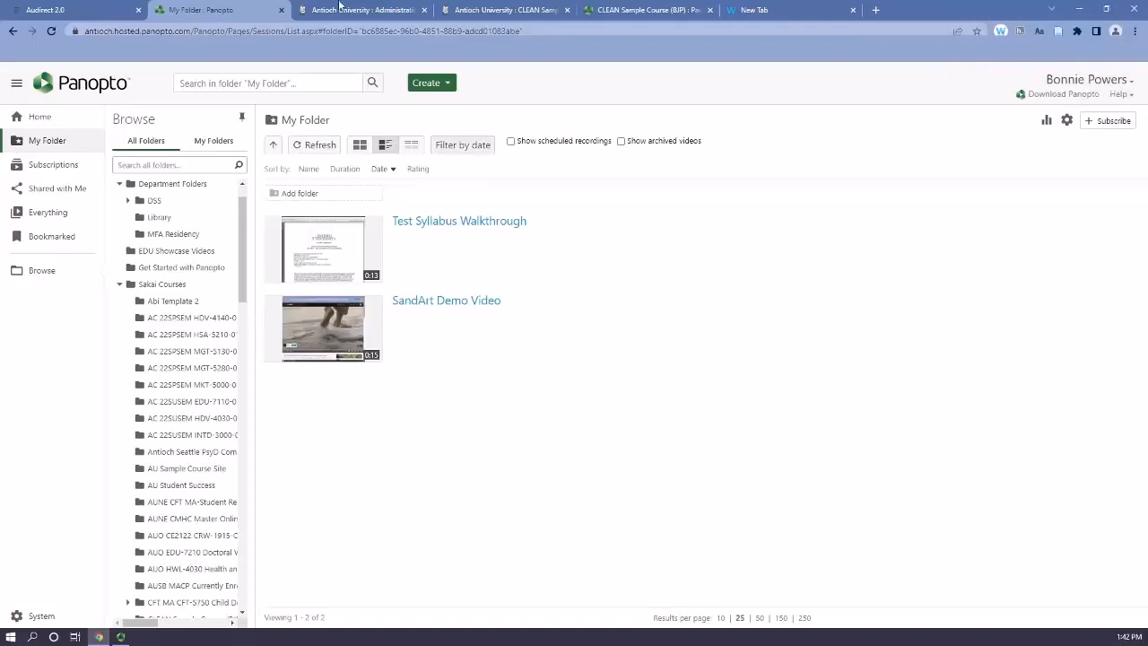
Return to the Sakai course, open the Week 1: August 30- Sept 6 lesson, and examine its Required Activities content.
click(493, 9)
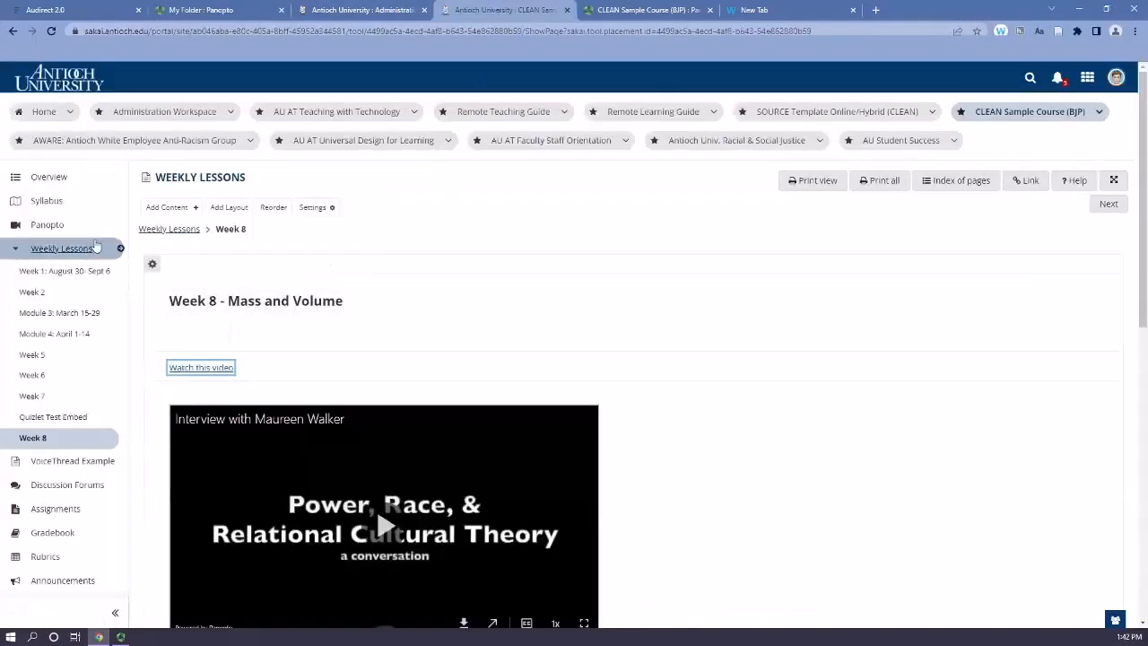
click(45, 277)
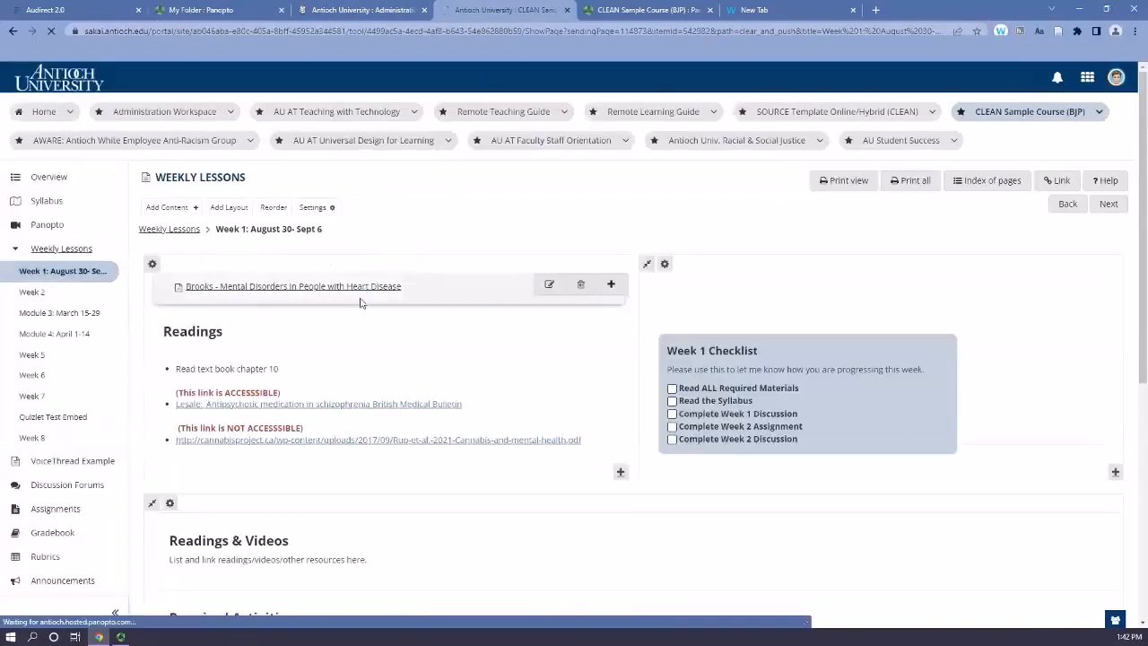
scroll(433, 374, down, 5)
scroll(483, 522, down, 3)
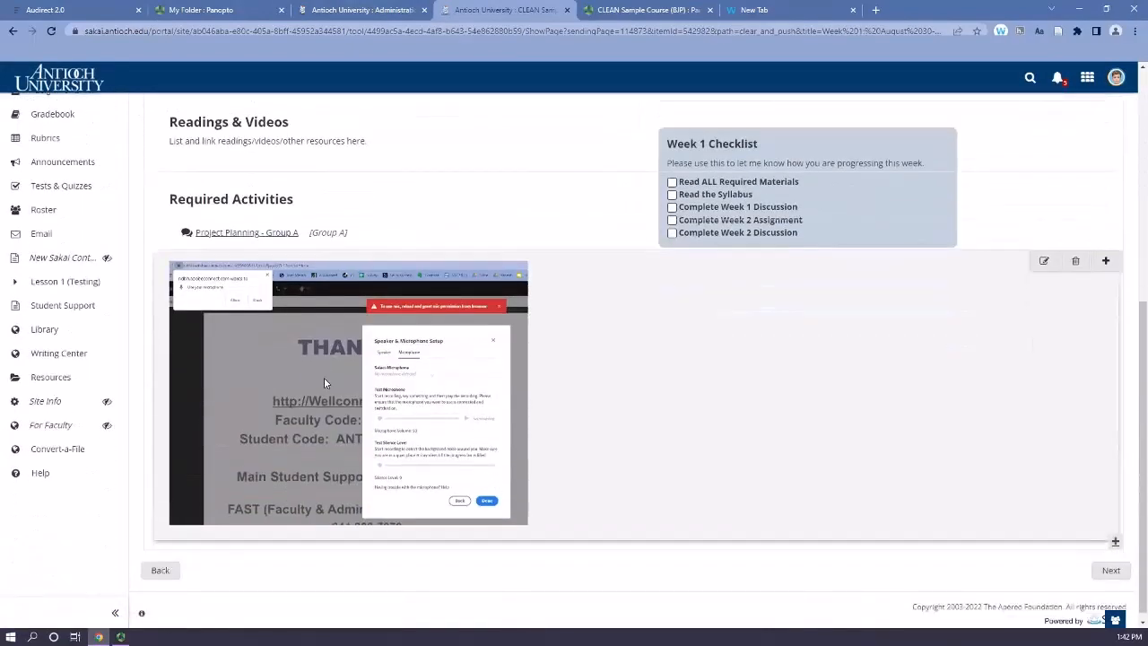
scroll(319, 377, up, 1)
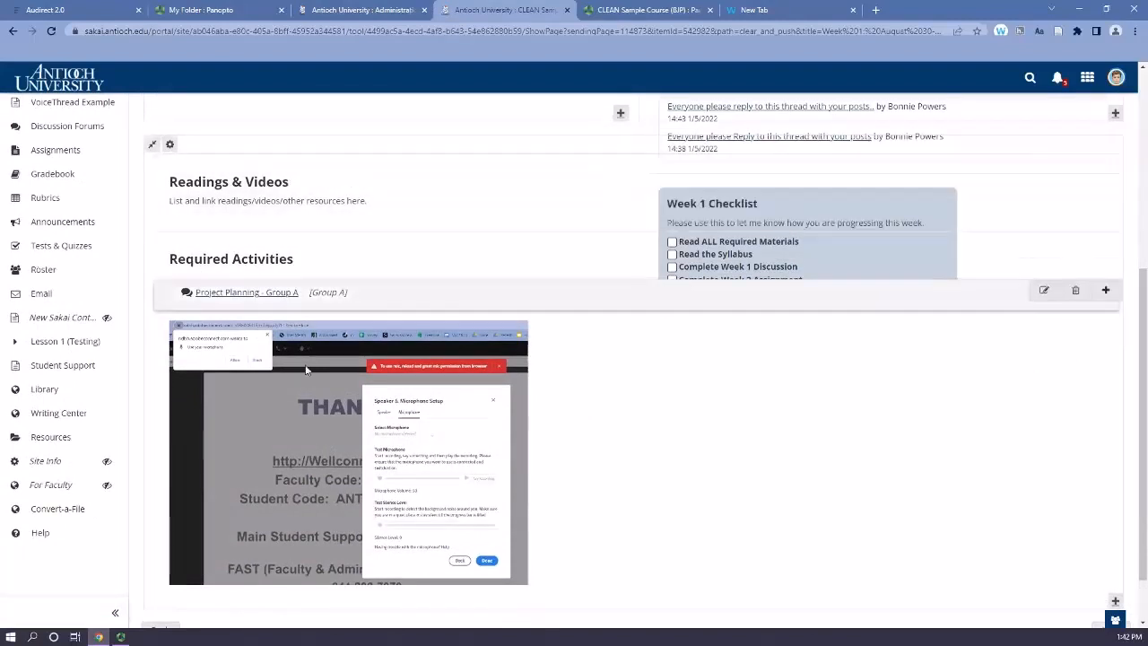